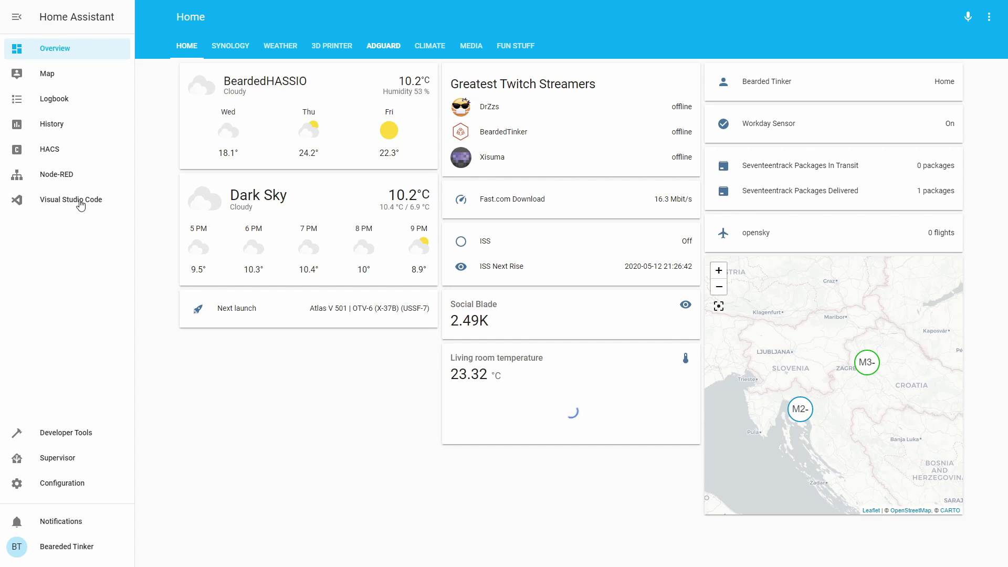
Switch to Visual Studio Code and append an alert: section with an iss_visible: entry at the end of configuration.yaml.
left_click(80, 205)
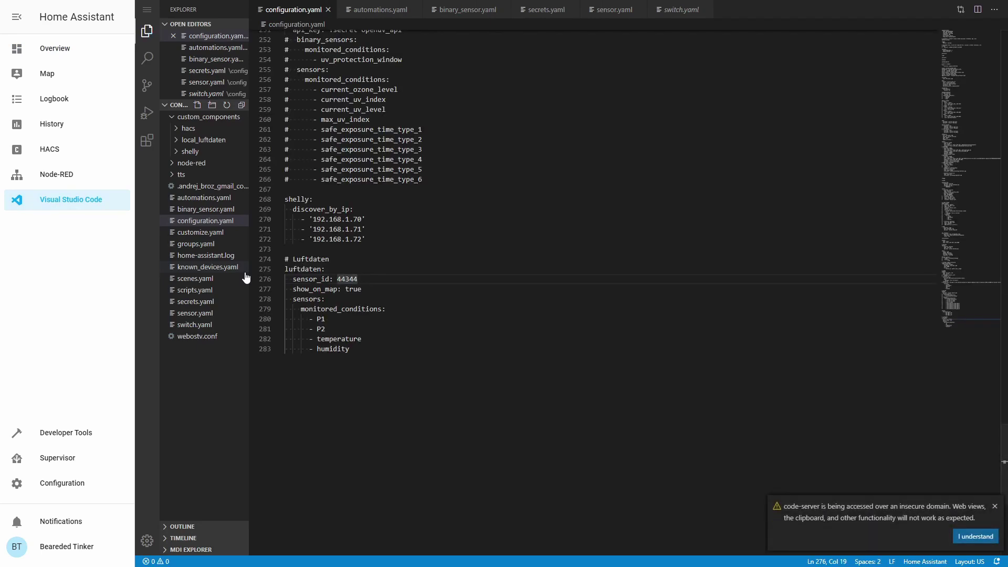
scroll(420, 315, "down", 1)
left_click(473, 332)
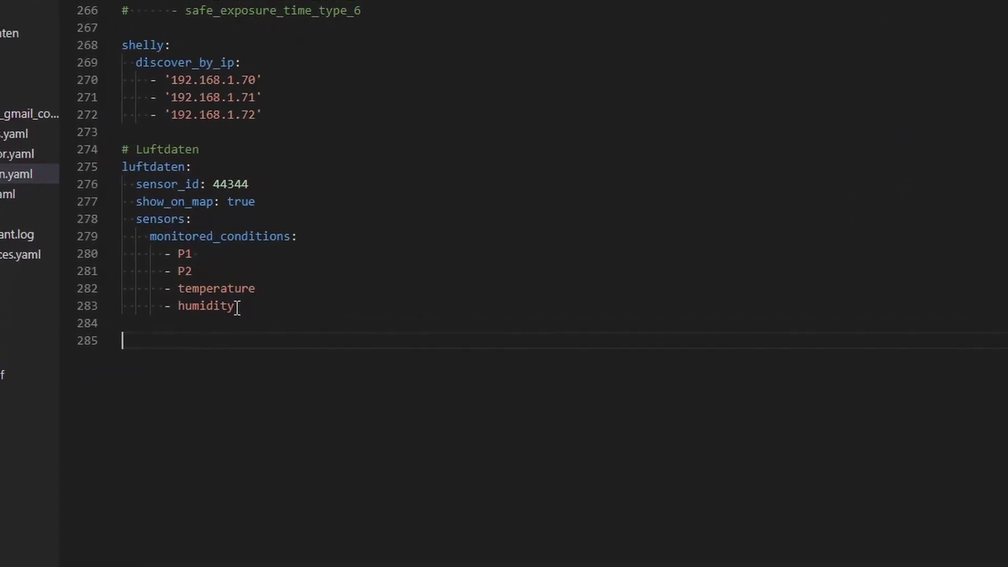
type("alert:")
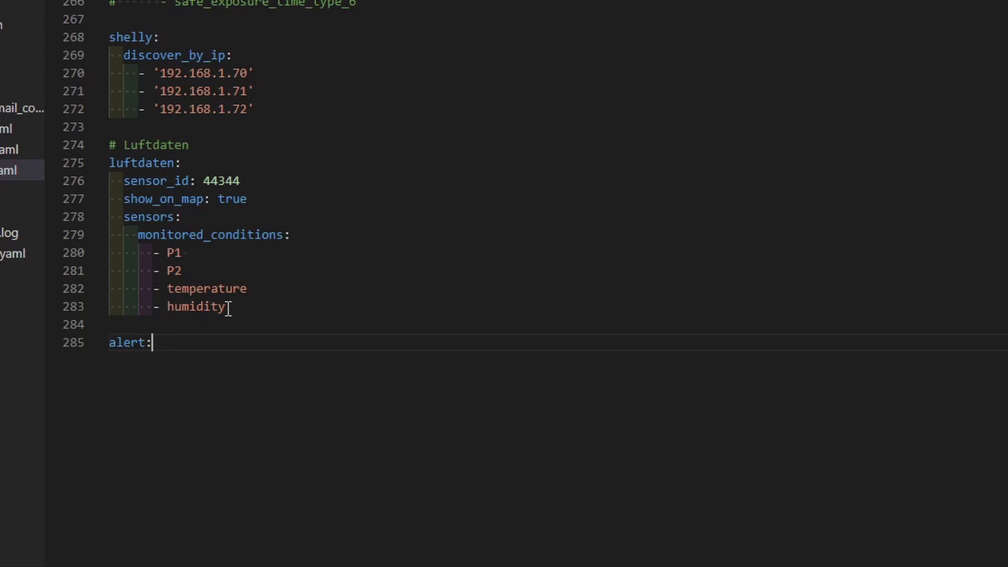
key("Return")
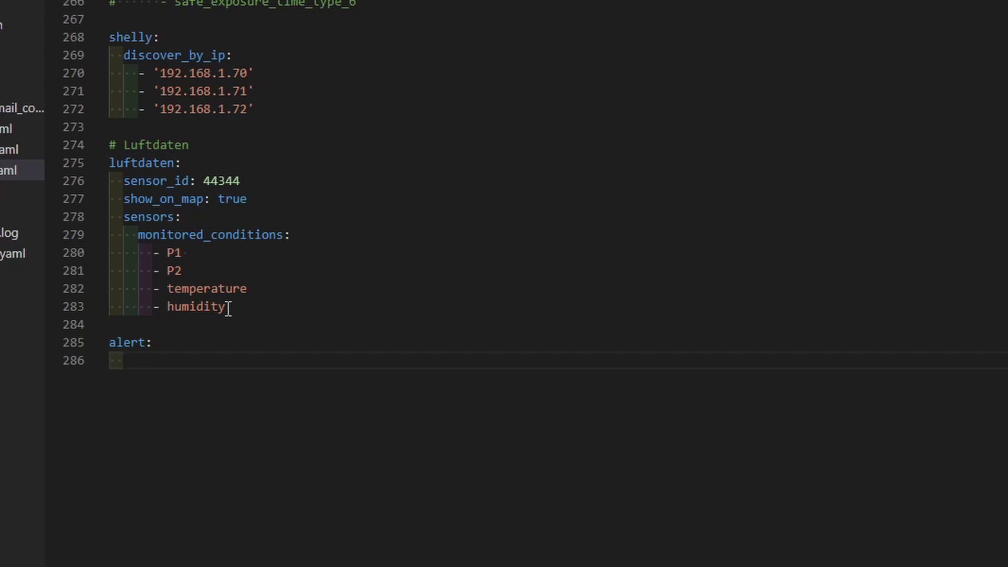
type("iss_visible:")
key("Return")
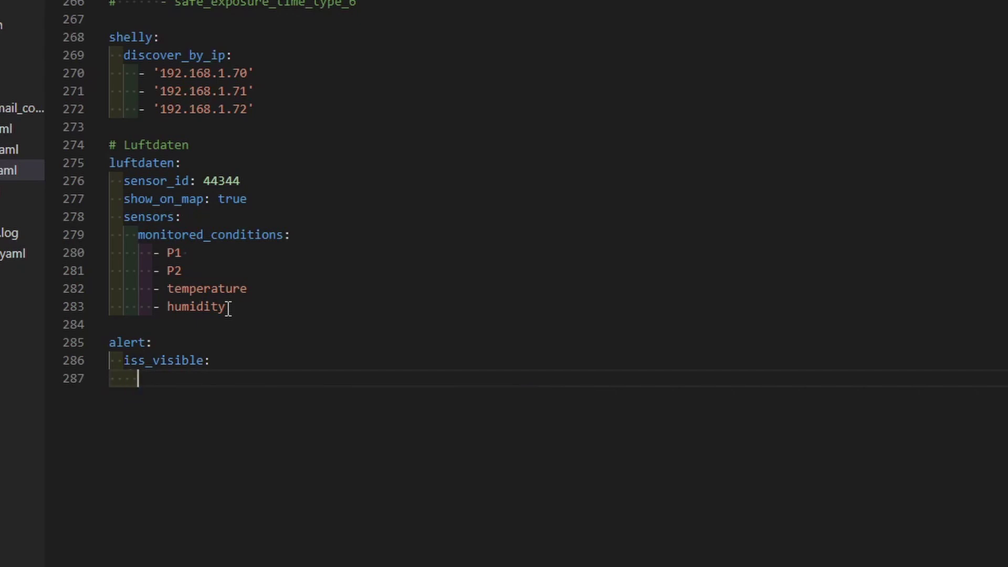
Give the iss_visible alert the name "ISS is visible" and the done_message "ISS is not visible".
key("Escape")
type("name:")
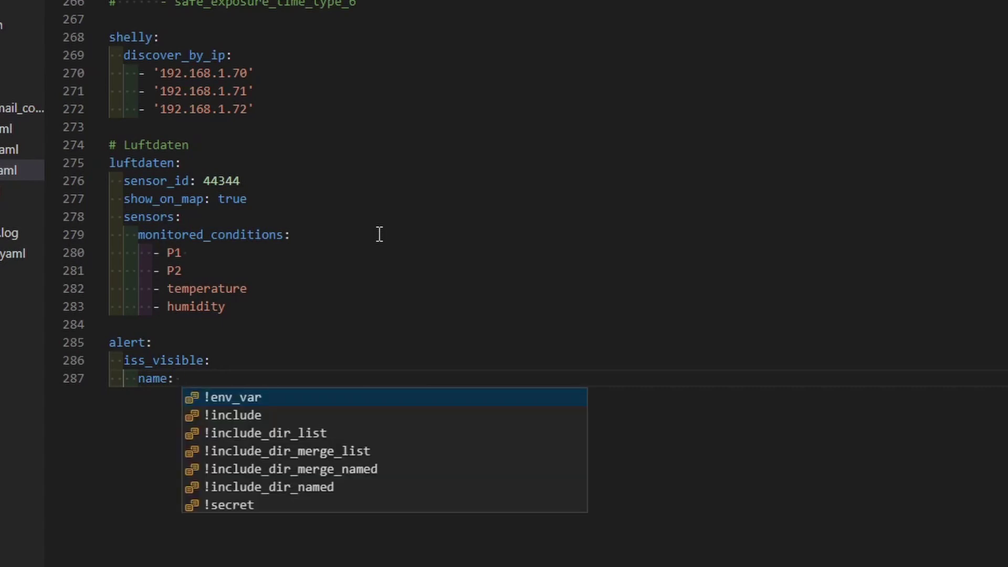
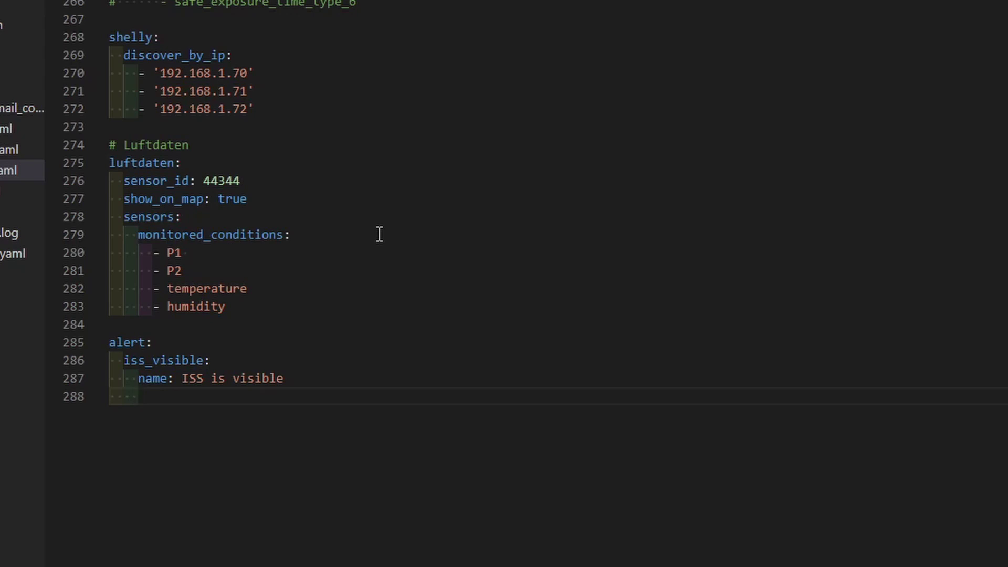
type("done_")
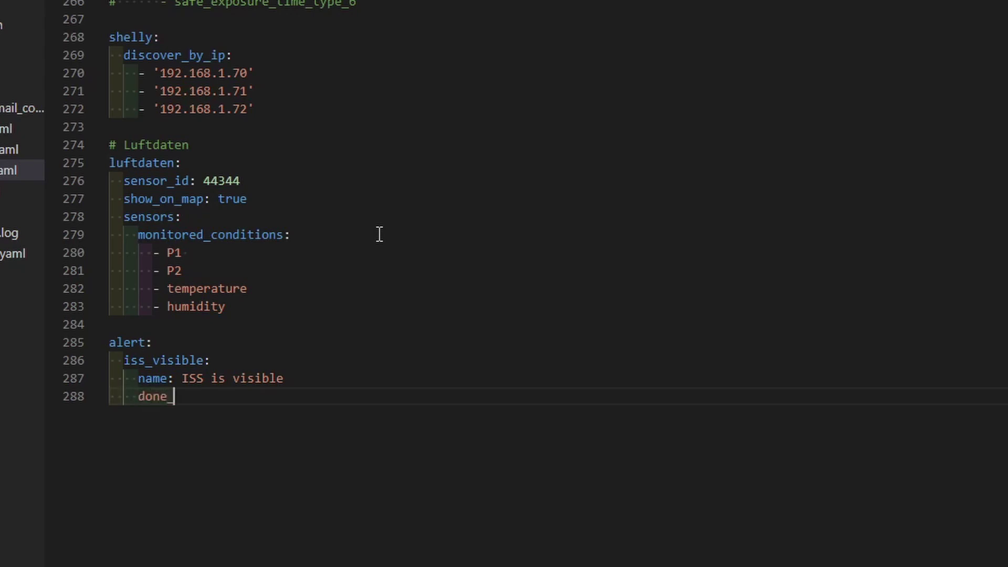
type("message_:")
key("BackSpace")
key("BackSpace")
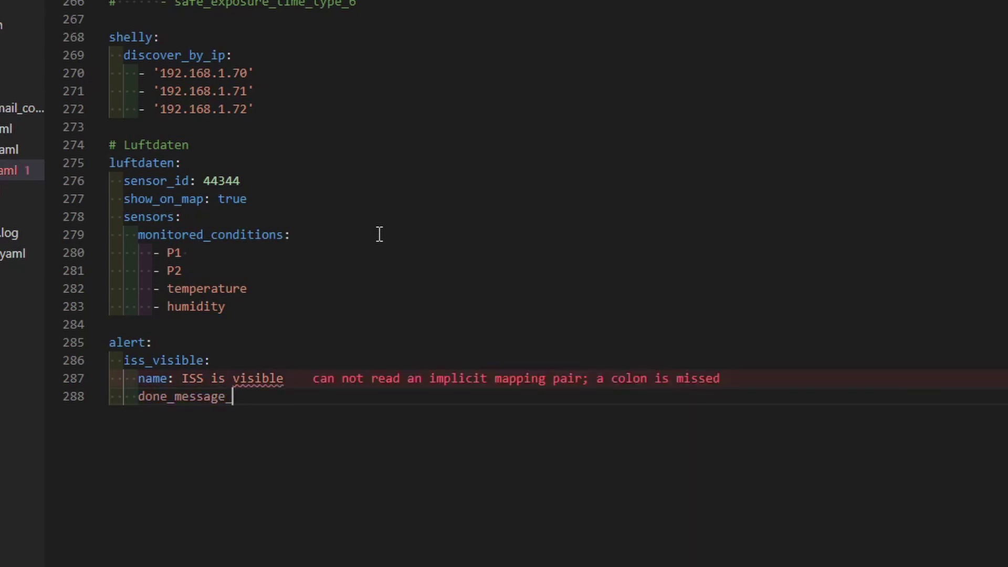
type(": ISS is nost")
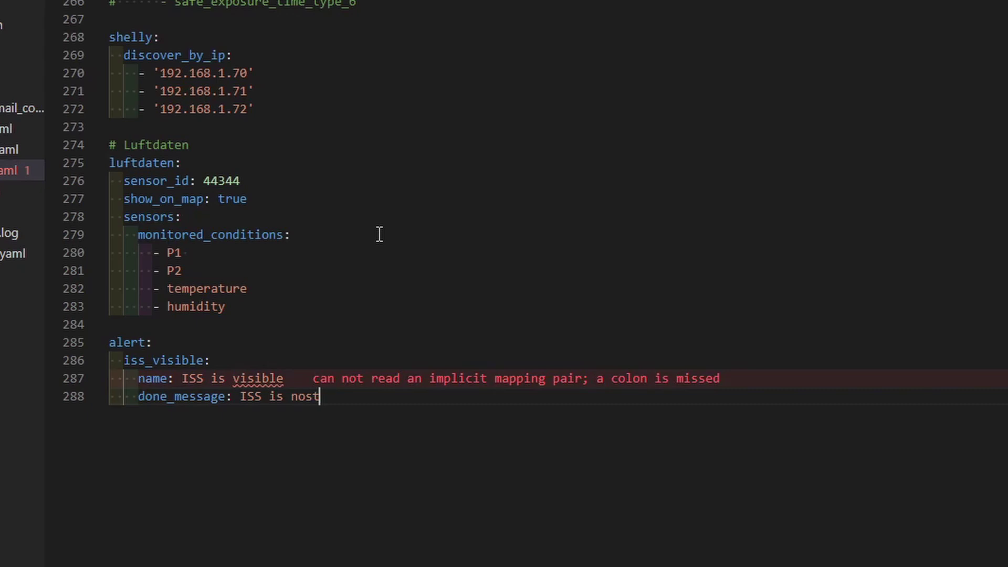
key("BackSpace")
key("BackSpace")
type("t visible")
key("Return")
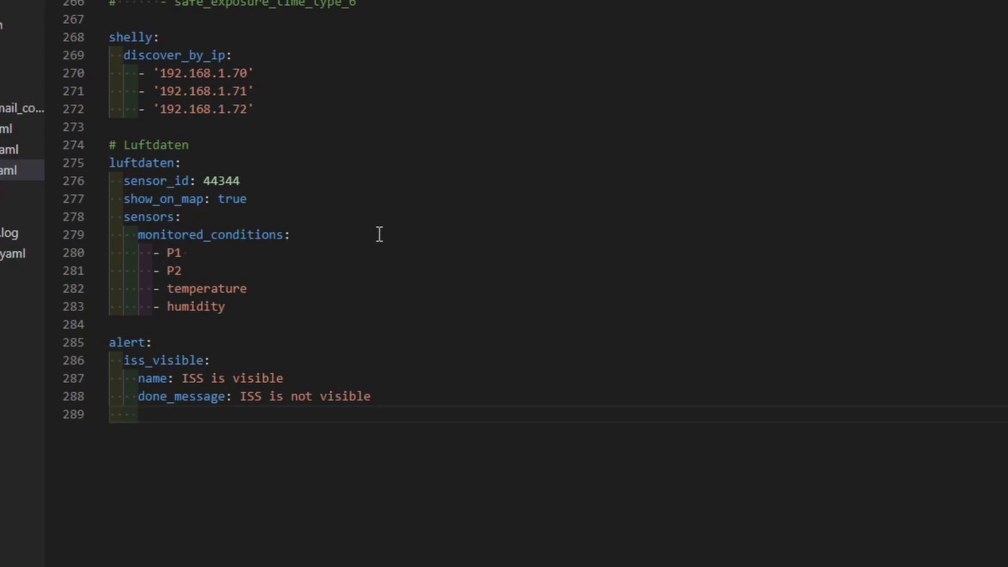
Add an entity_id line to the iss_visible alert that points to binary_sensor.iss.
type("entity_id:")
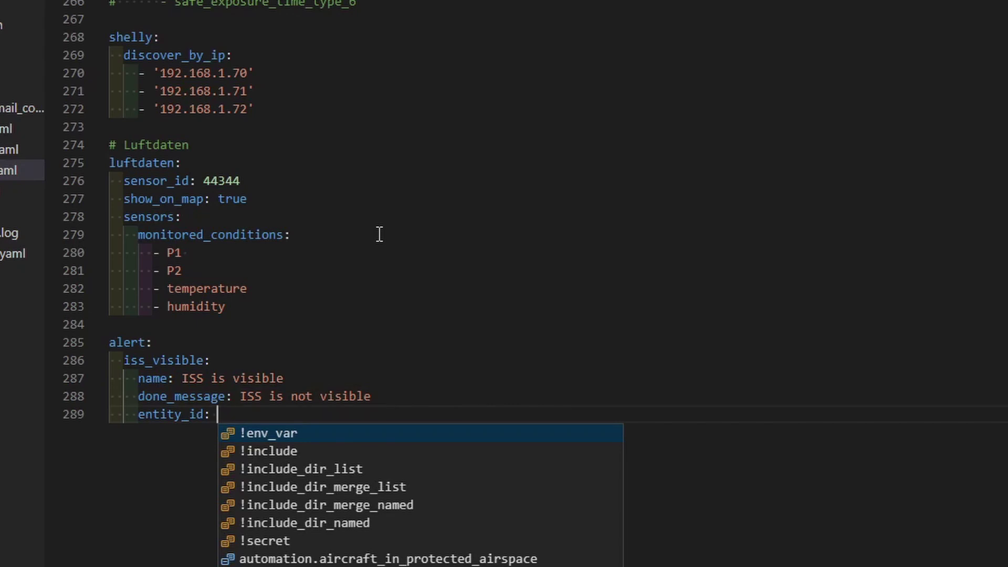
type("bin")
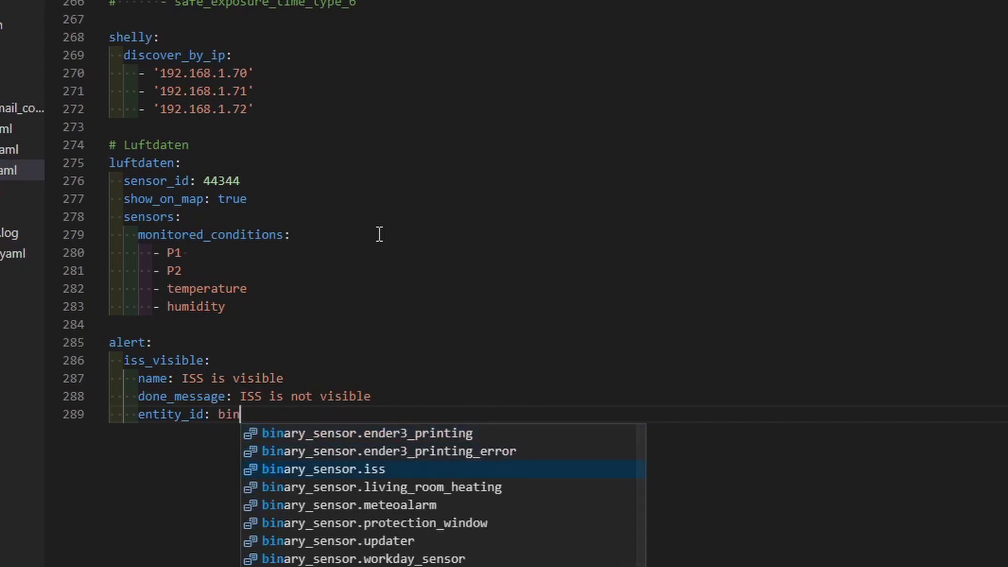
key("Return")
key("Return")
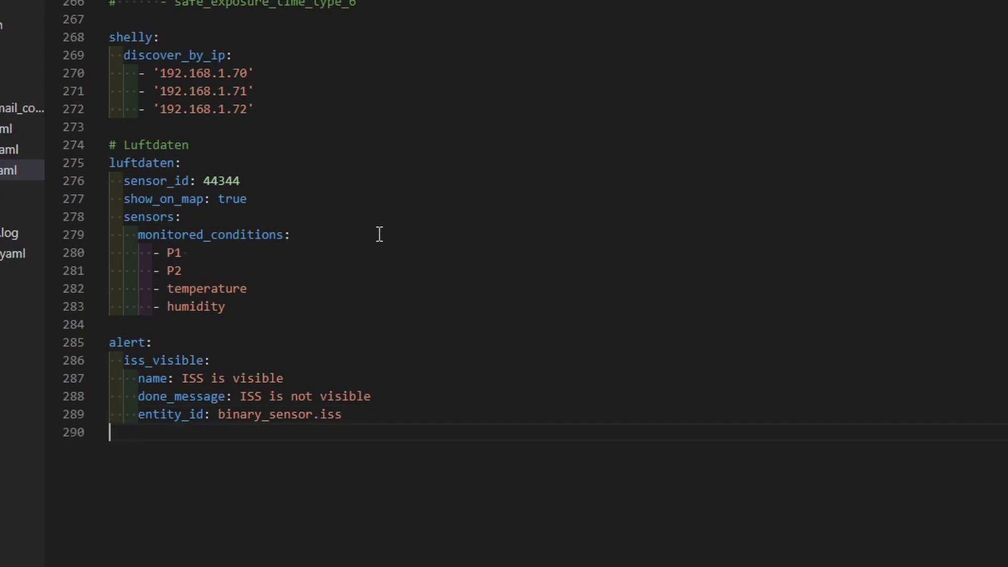
Add a state line with the value 'on', indented level with entity_id.
key("Tab")
key("Tab")
type("state:")
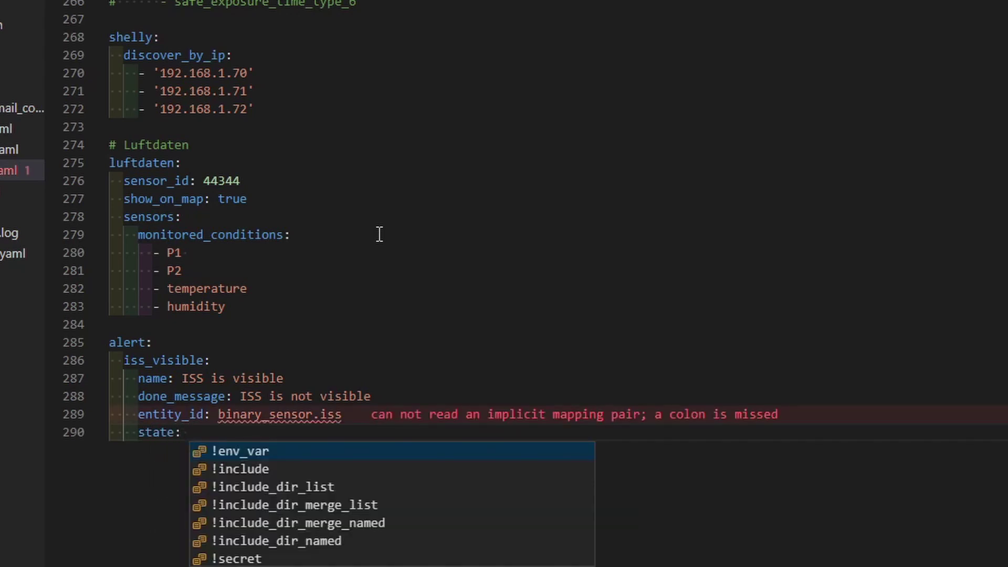
key("Escape")
type("'on'")
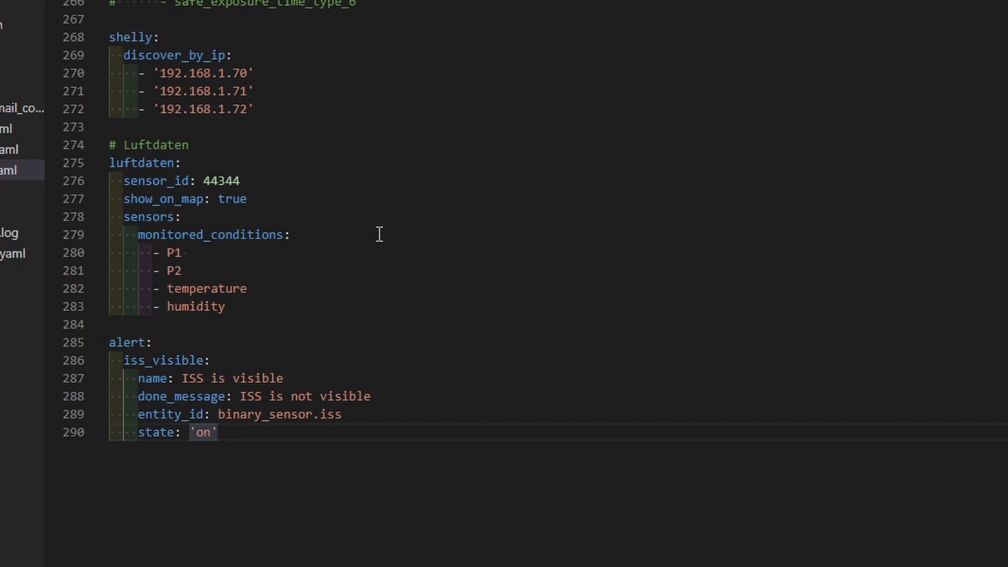
key("Return")
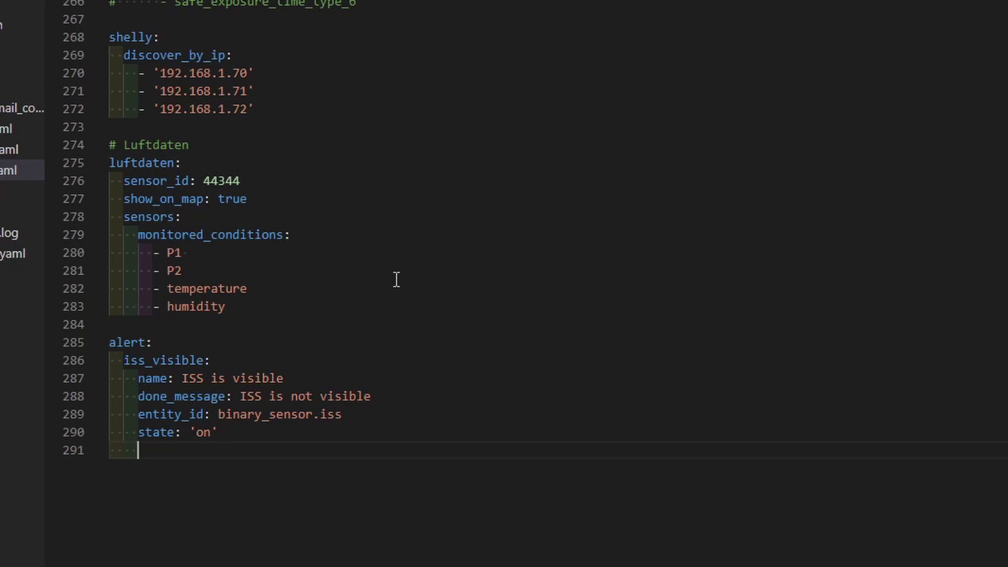
Add a repeat: key to the alert with 5 as its first list item.
type("repeat:")
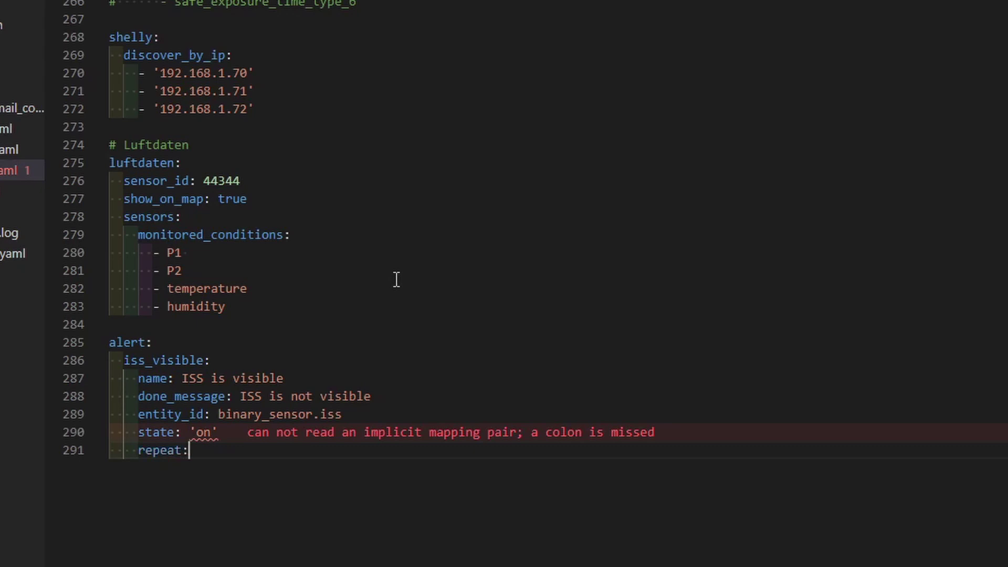
key("Return")
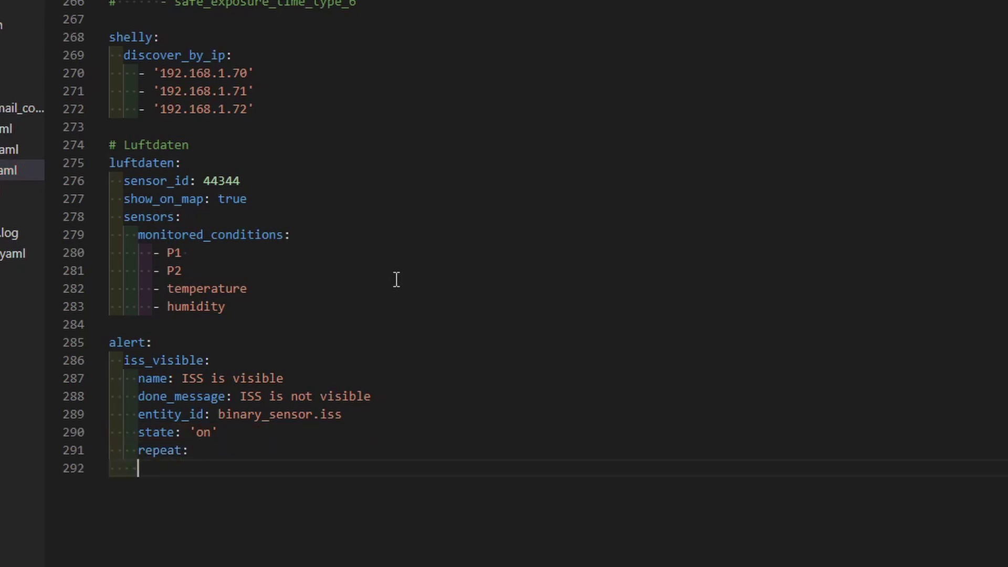
type("- ")
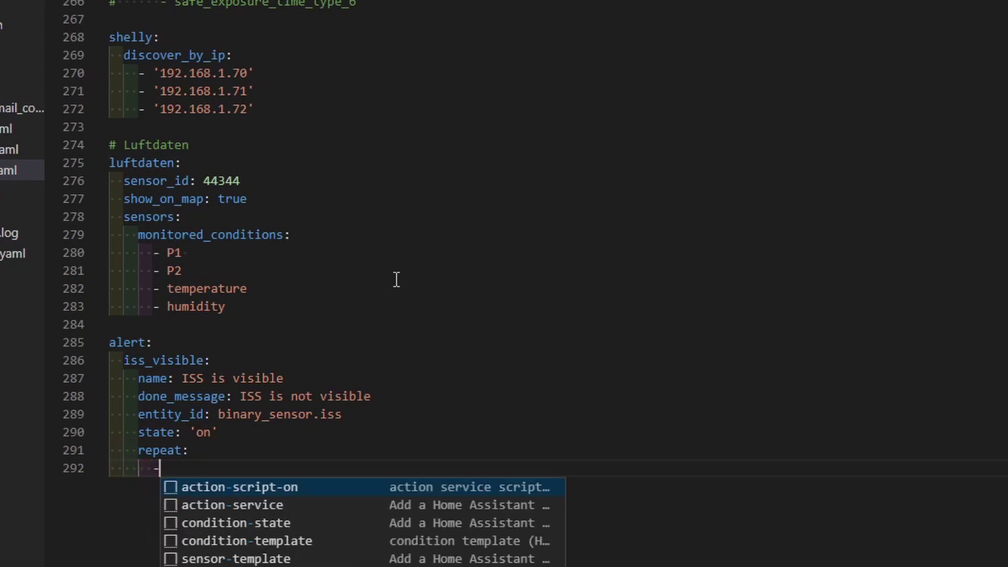
type("5")
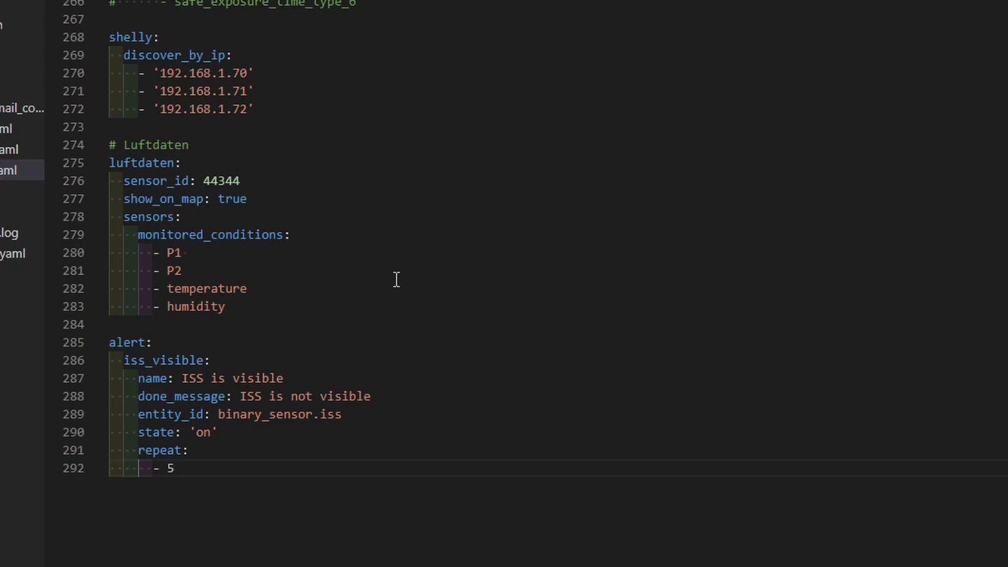
Add 15, 20 and 45 as further list items under repeat.
key("Return")
key("Tab")
key("Tab")
key("Tab")
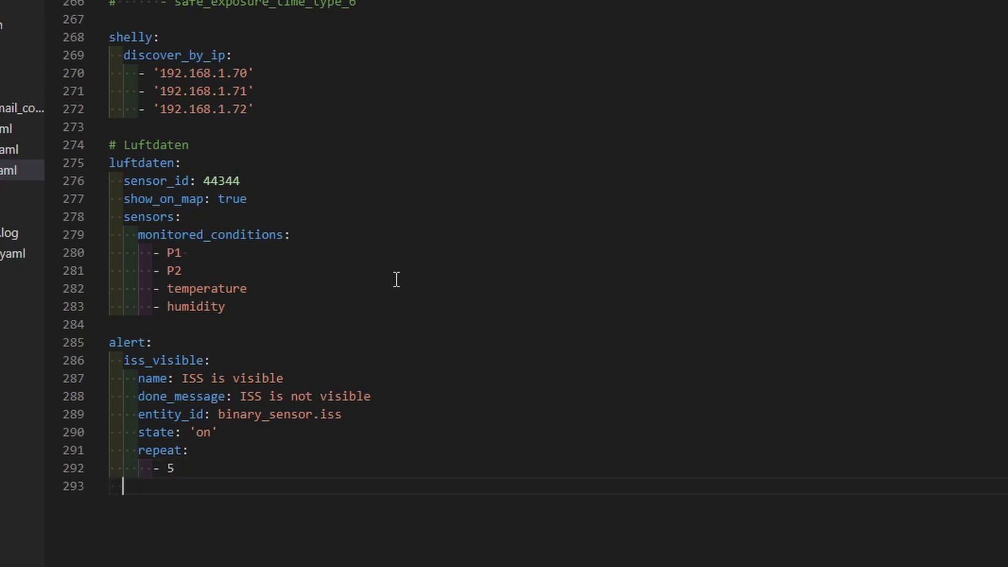
type("- ")
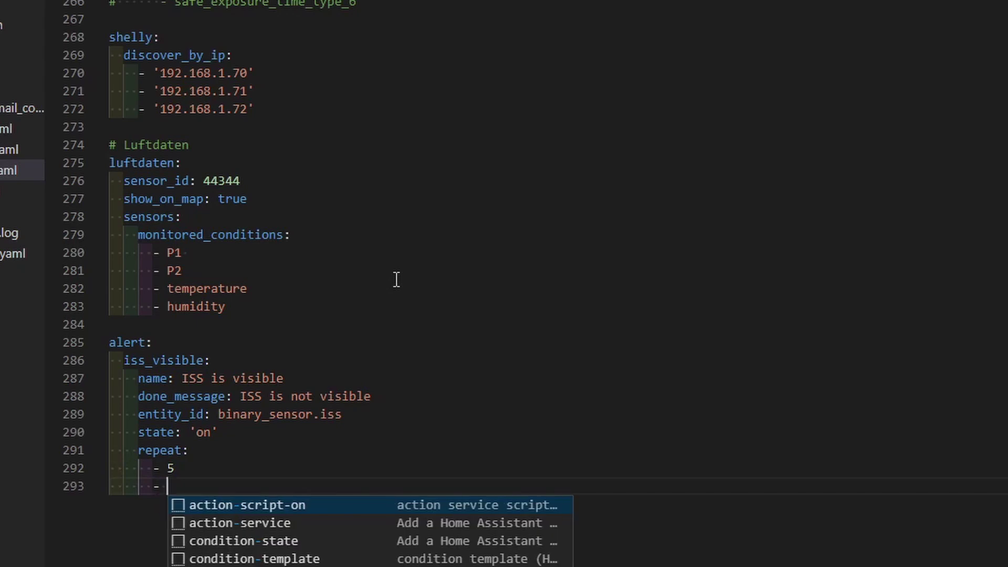
type("15")
key("Return")
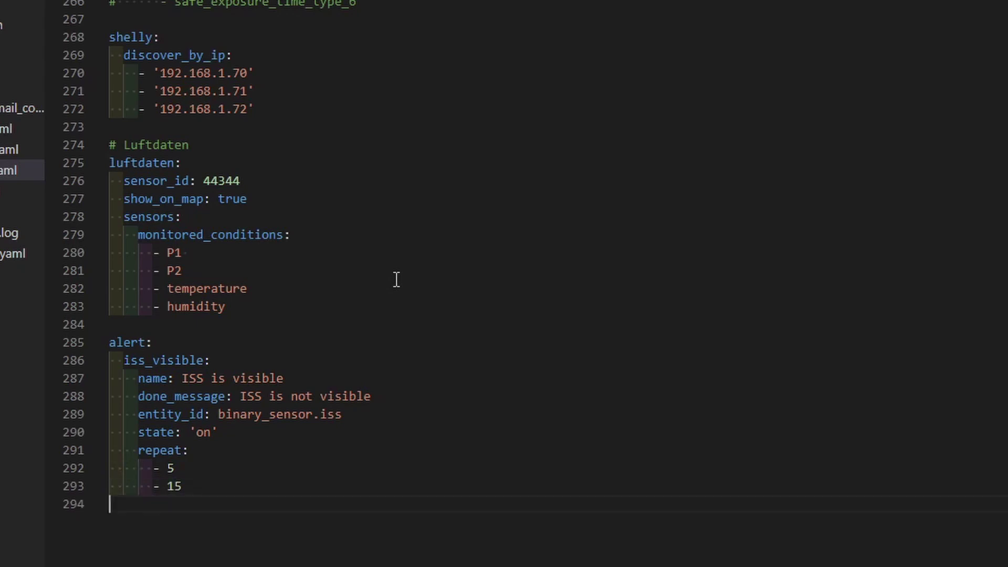
key("Tab")
key("Tab")
key("Tab")
type("-")
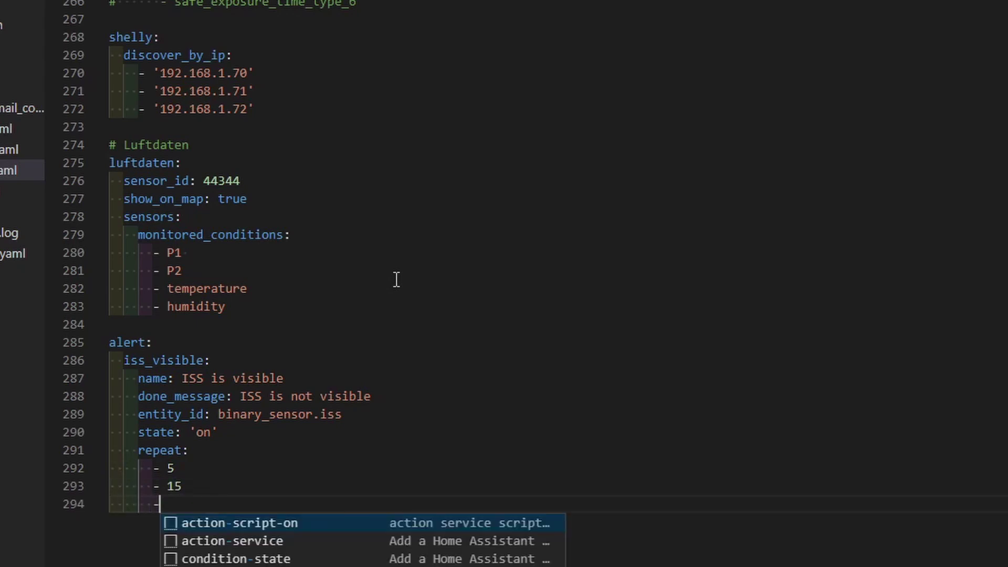
type(" 20")
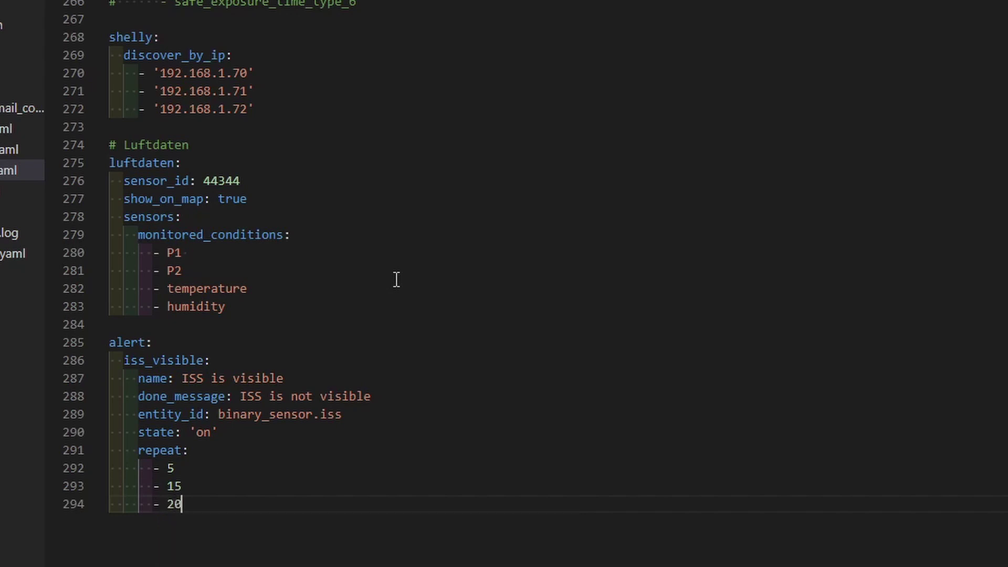
key("Return")
key("Tab")
key("Tab")
key("Tab")
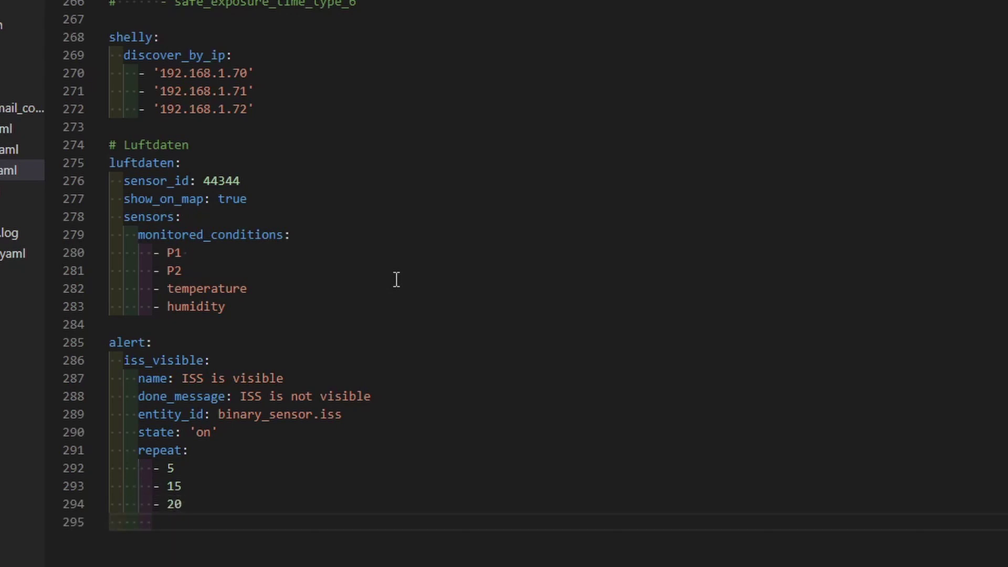
type("-45")
Delete the list items 15, 20 and 45 from under repeat.
key("Left")
key("Left")
key("End")
key("shift+Home")
key("shift+Up")
key("shift+Up")
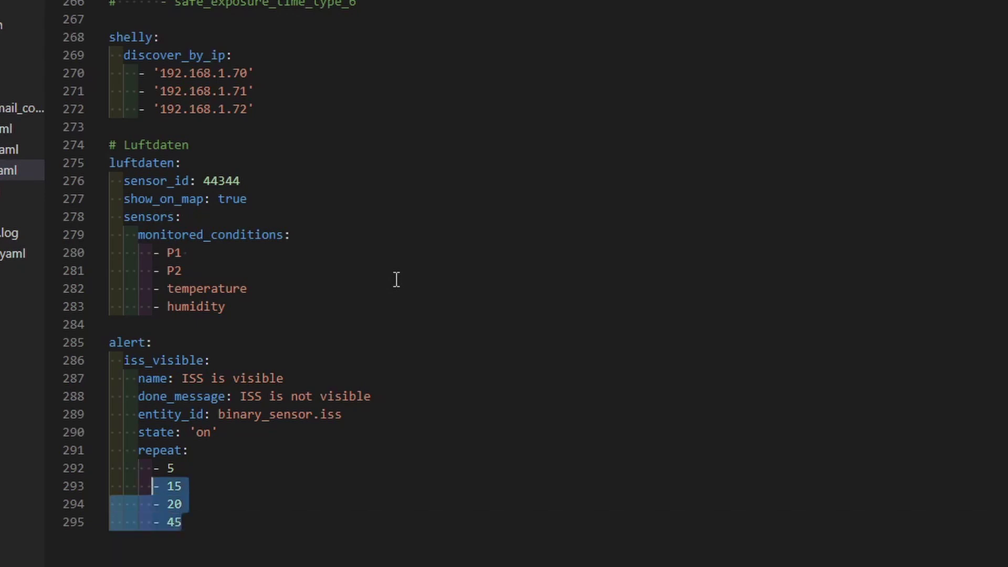
key("shift+Home")
key("BackSpace")
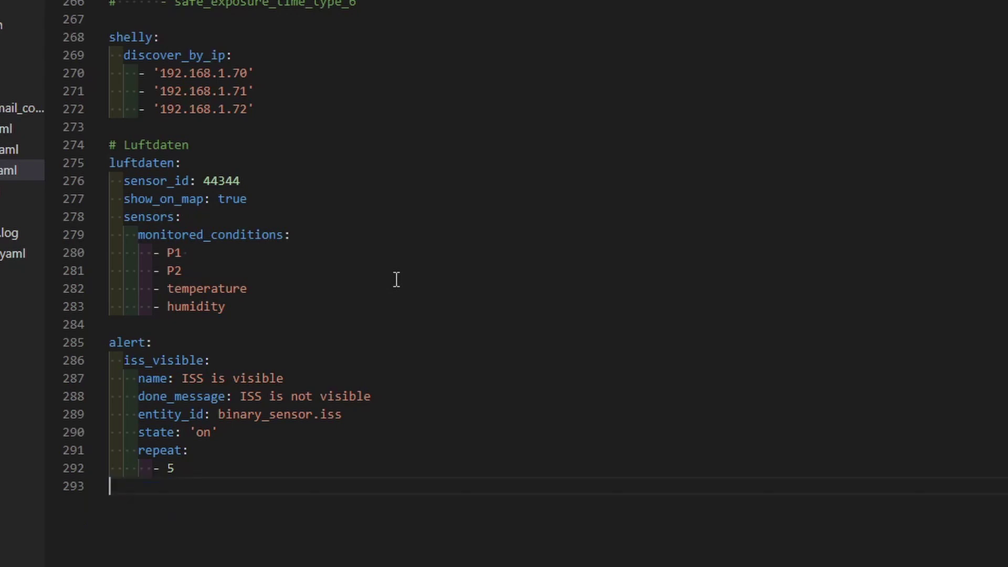
Replace the remaining repeat list item with the single inline value 5 on the repeat line.
key("Left")
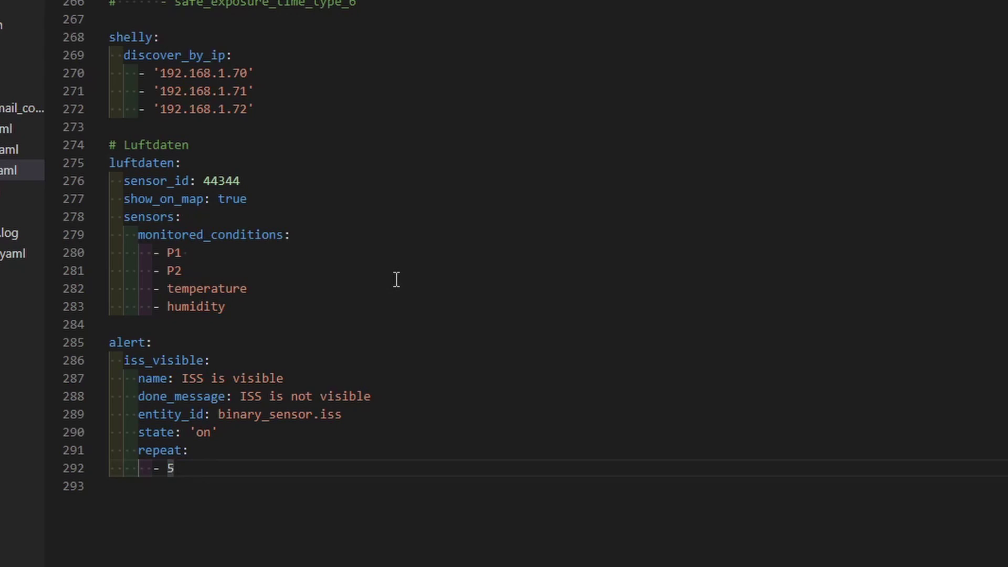
key("BackSpace")
key("BackSpace")
key("BackSpace")
key("BackSpace")
key("BackSpace")
key("BackSpace")
key("BackSpace")
type("5")
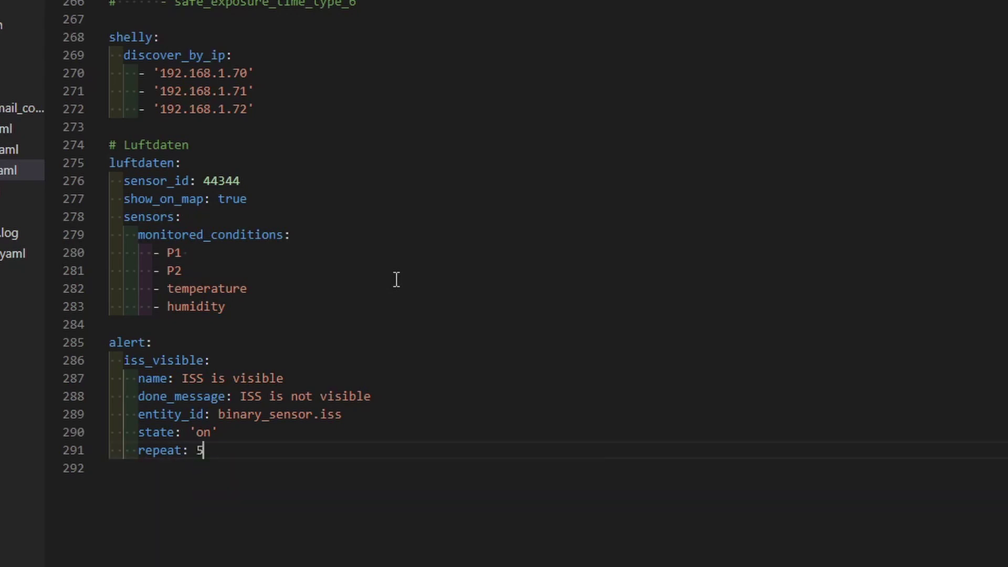
Add a skip_first line with the value flase below repeat, at the same indentation.
key("Return")
key("Tab")
key("Tab")
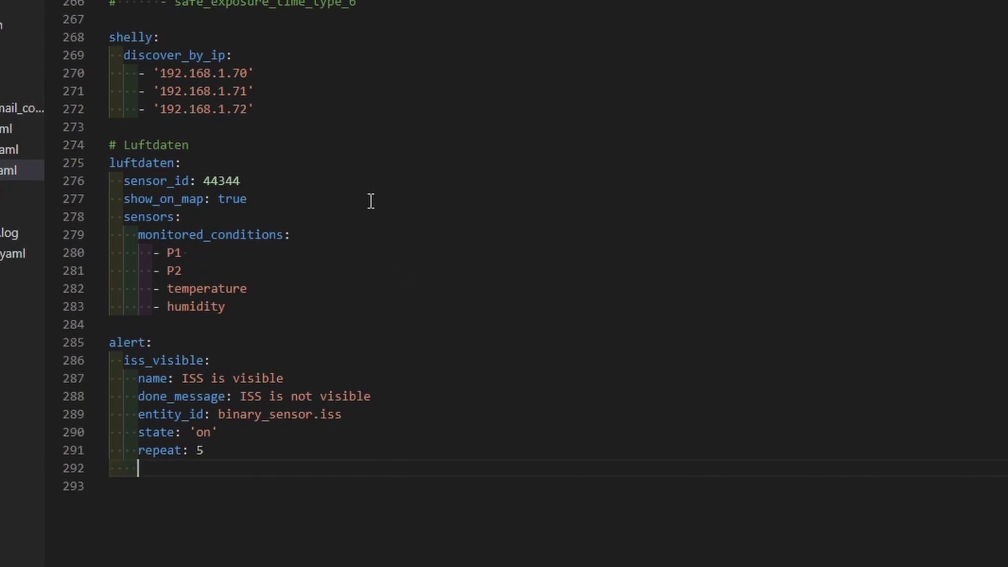
type("skip_firs")
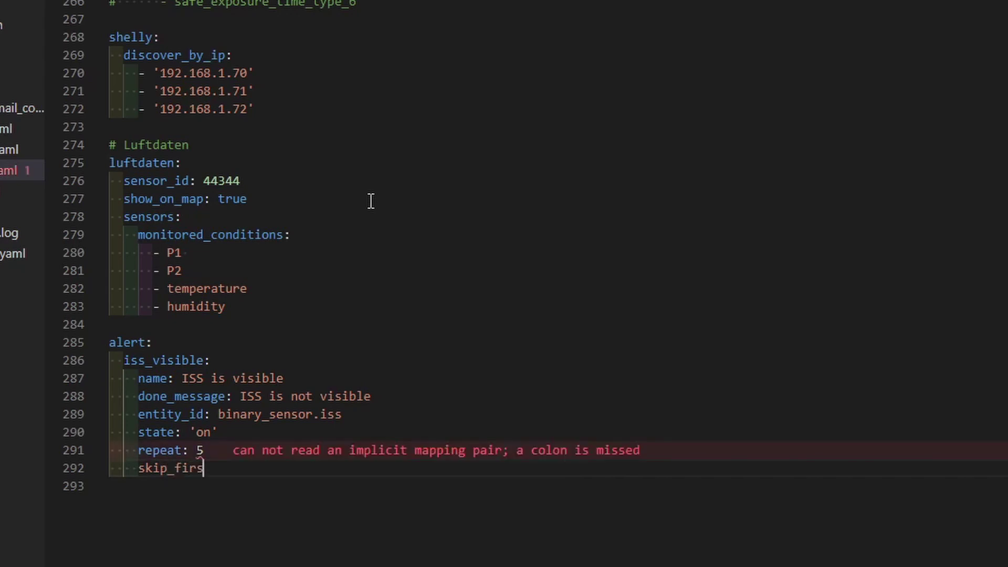
type("t:")
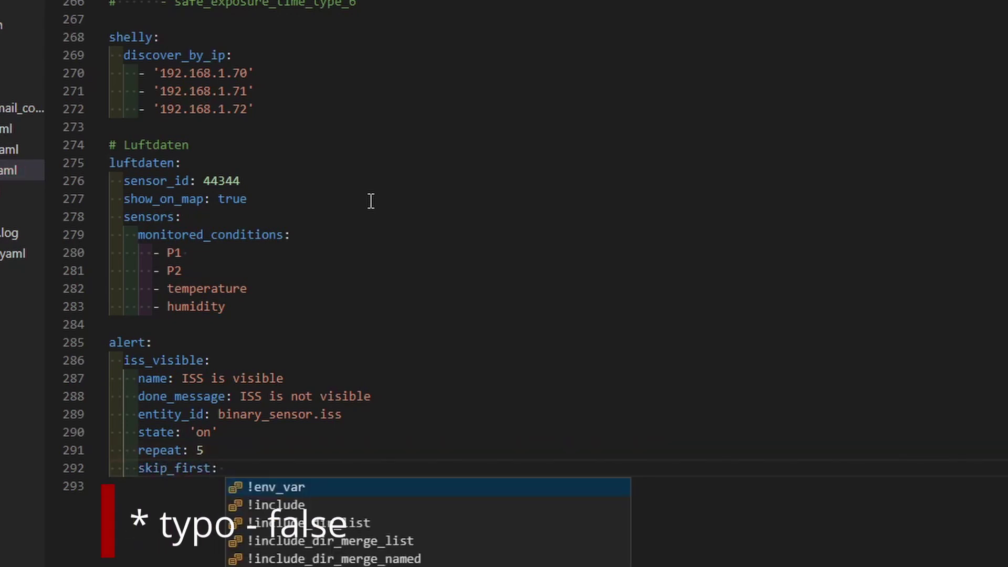
type(" flase")
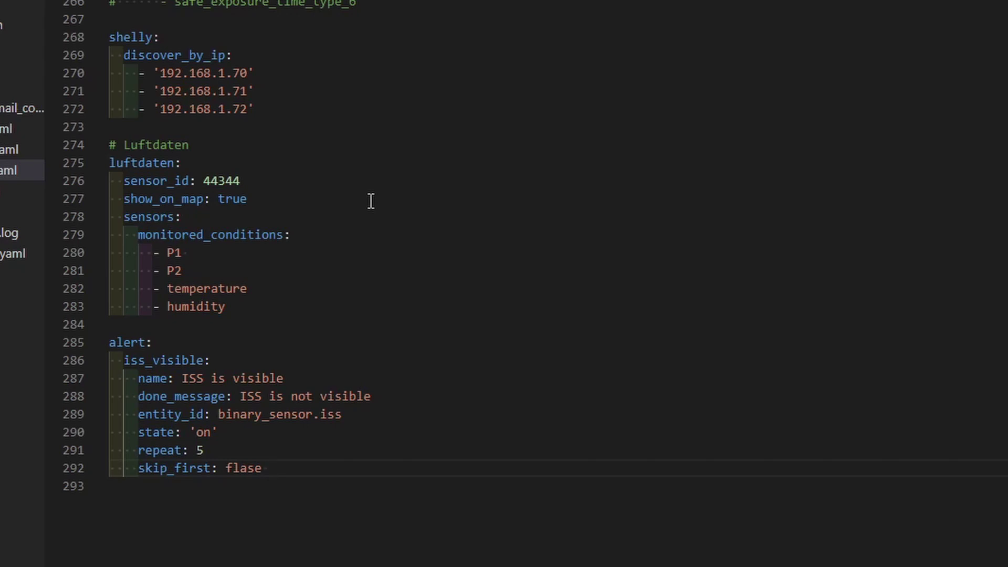
Replace the skip_first value in the iss_visible alert with true.
key("shift+Left")
key("shift+Left")
key("shift+Left")
key("shift+Left")
key("shift+Left")
key("shift+Left")
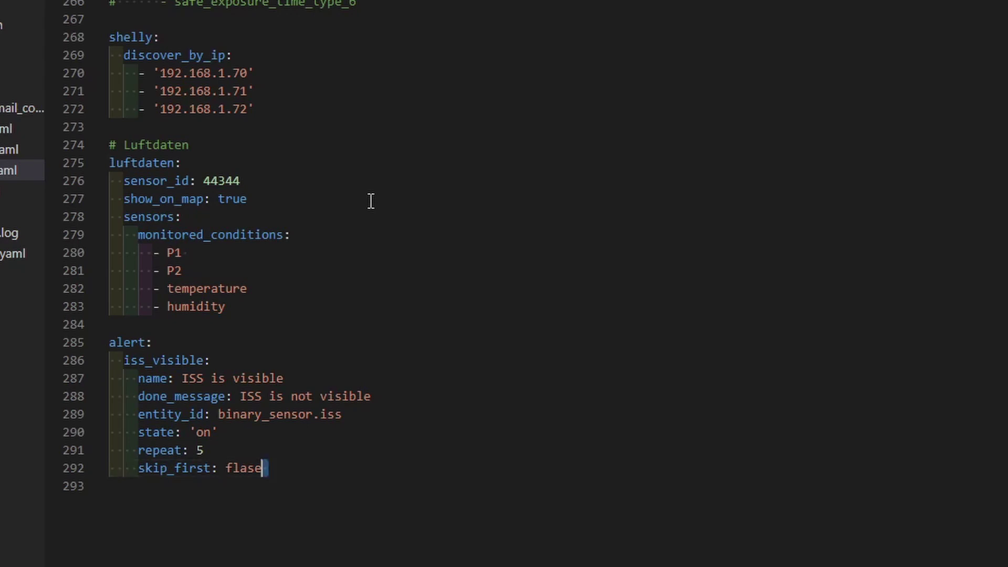
type("true")
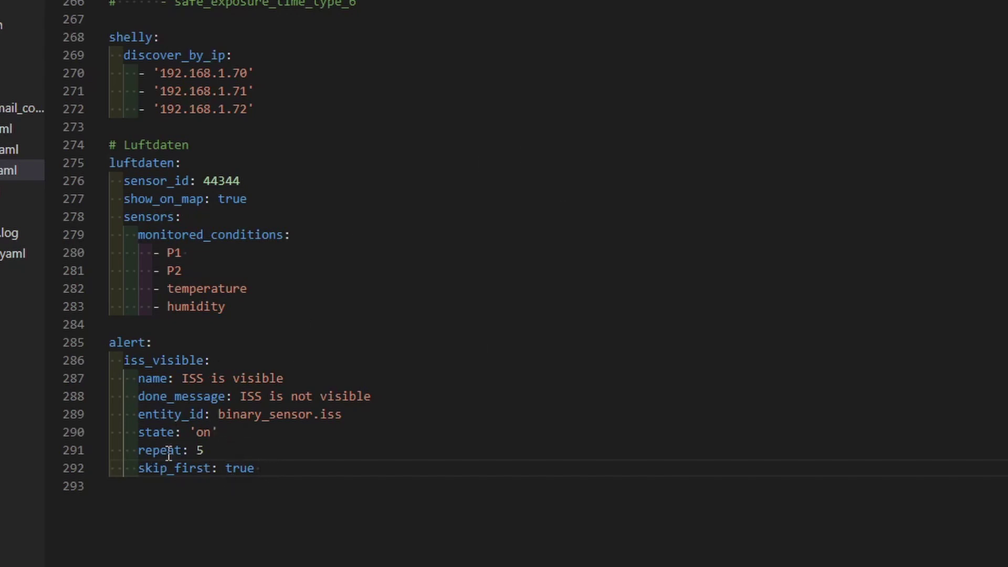
Add a notifiers key below skip_first at the same indentation and start an indented list item under it.
key("Return")
key("Tab")
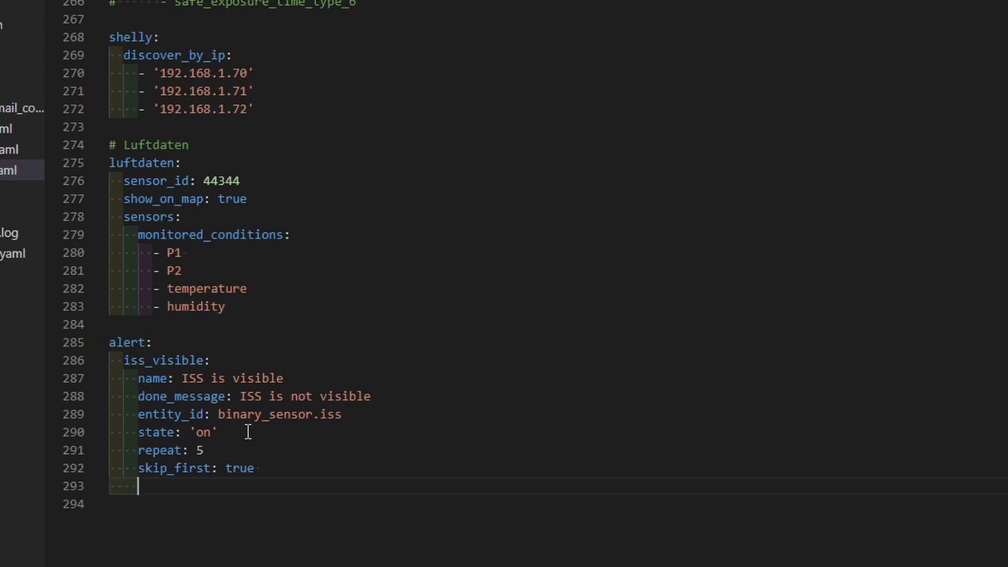
type("notifiers:")
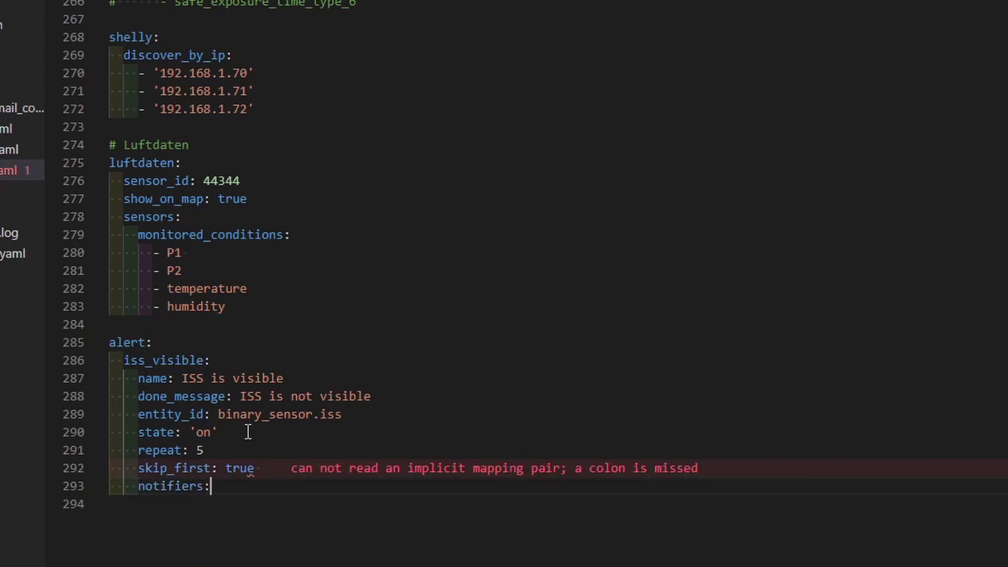
key("Return")
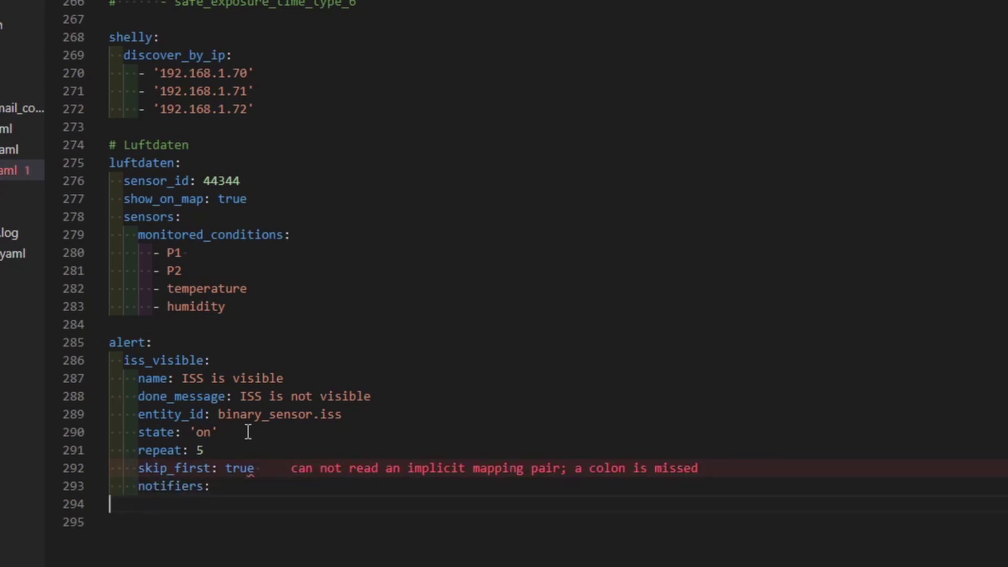
key("Tab")
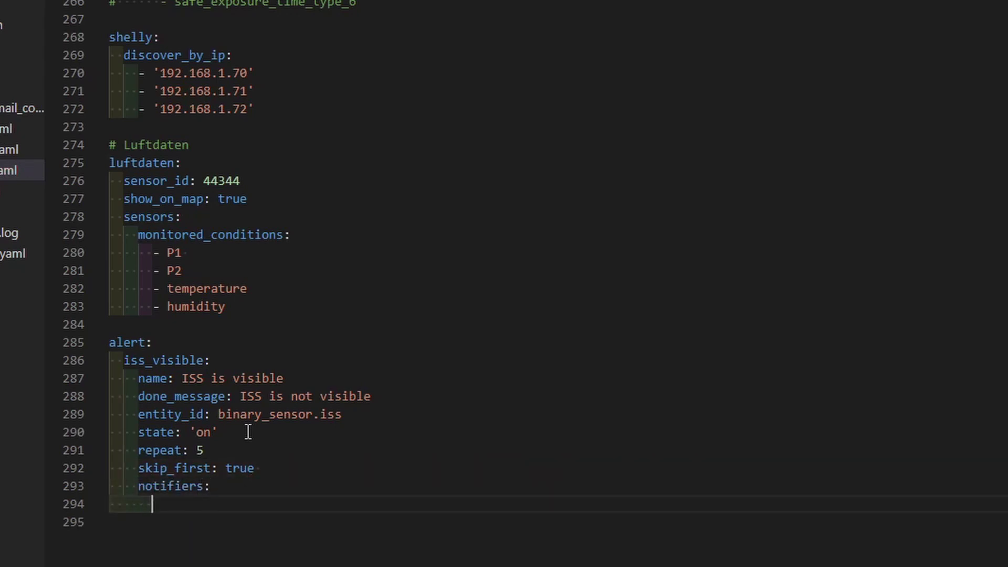
type("-")
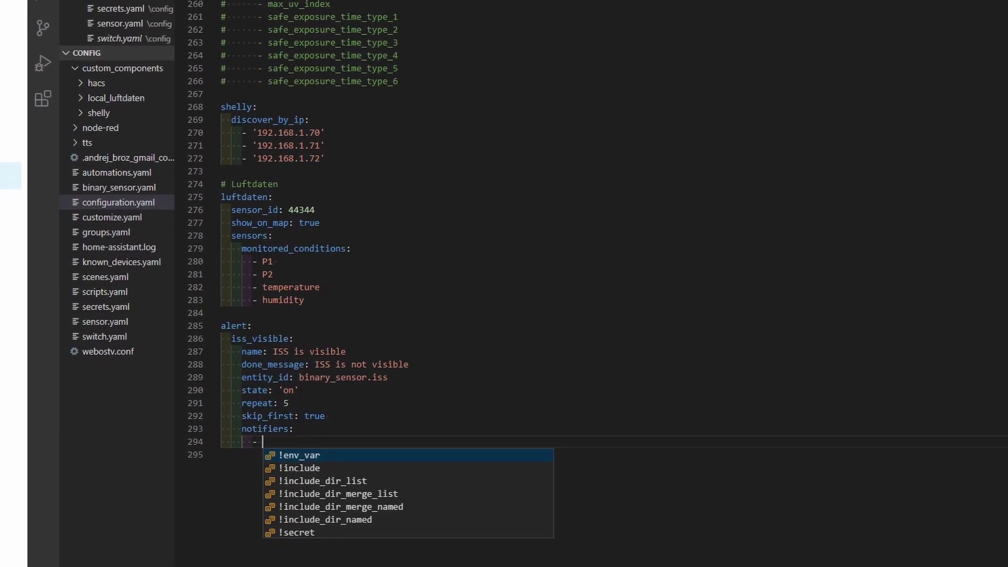
Look up the available notify services in Home Assistant's Developer Tools by filtering the services with "not".
left_click(51, 437)
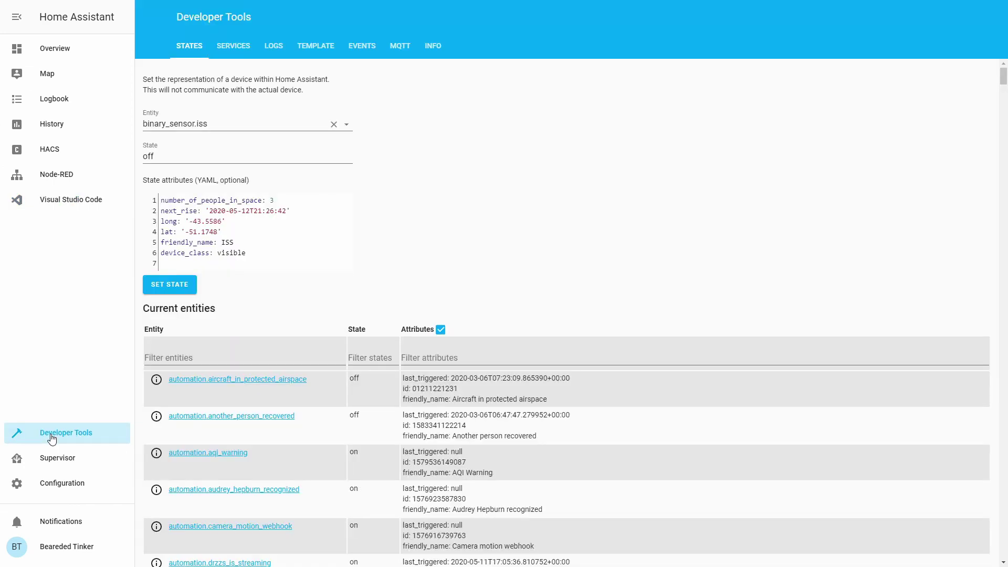
left_click(234, 46)
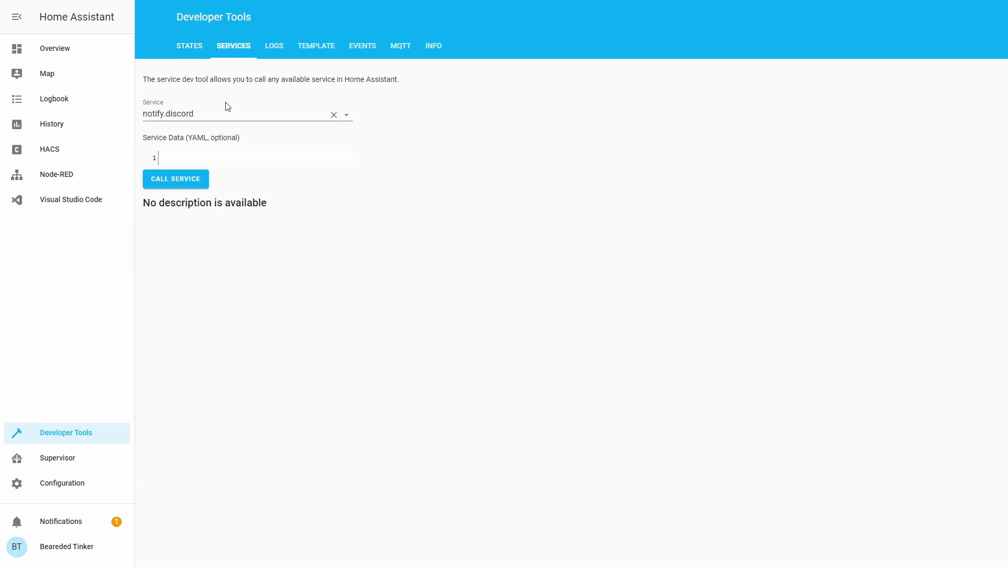
left_click(226, 112)
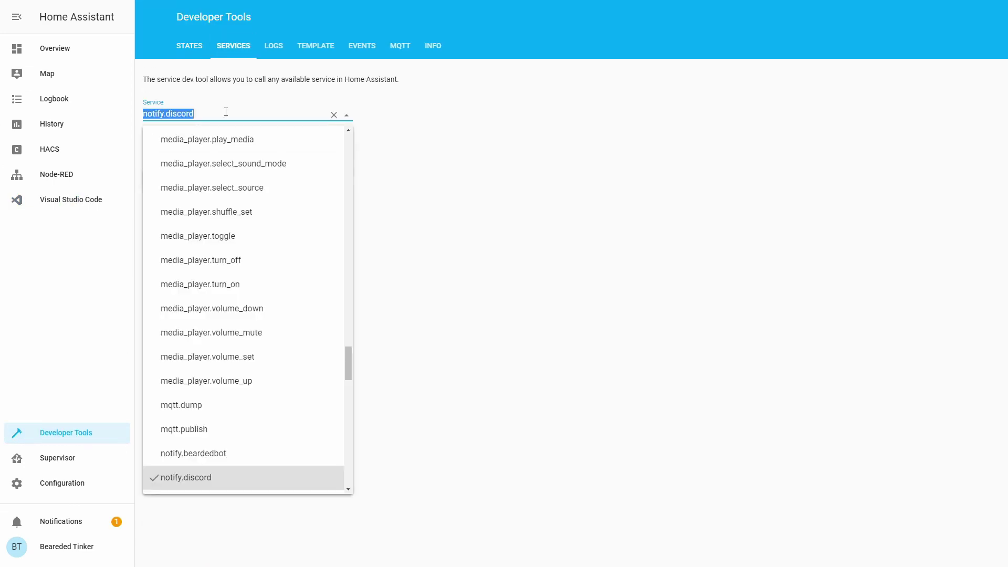
type("not")
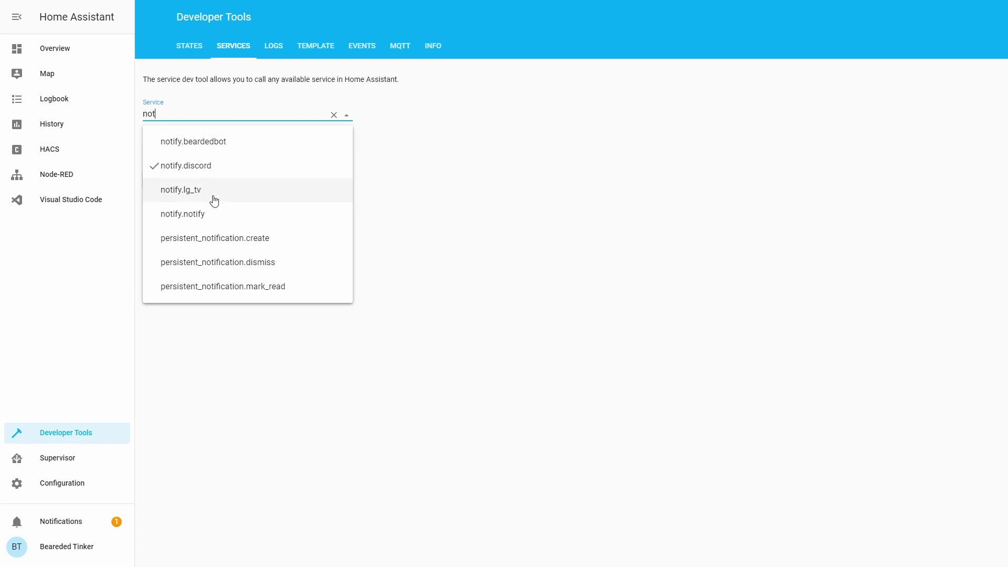
left_click(413, 209)
Back in configuration.yaml in Visual Studio Code, list beardedbot and lg_tv as the alert's notifiers.
left_click(75, 206)
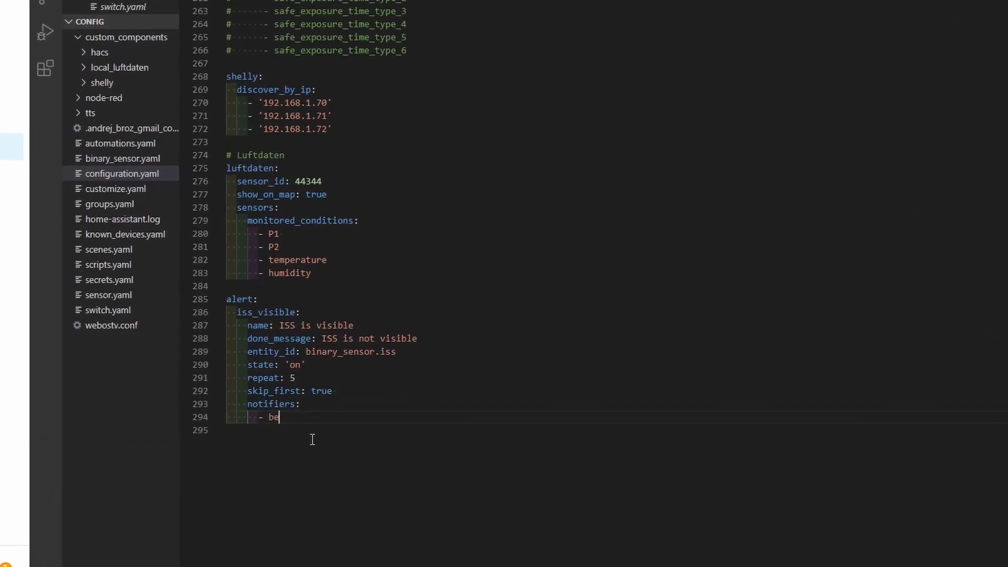
type("ardedbot")
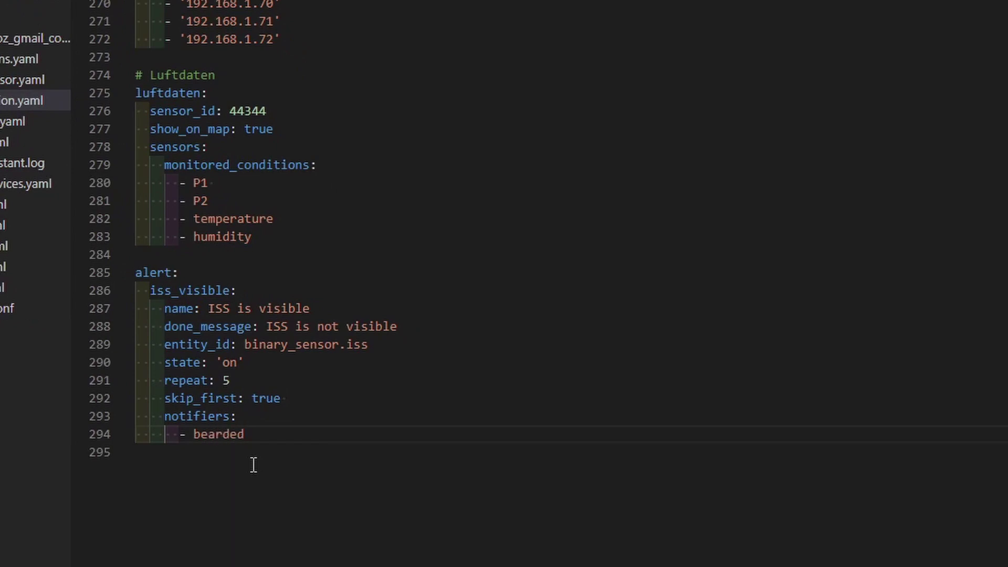
key("Return")
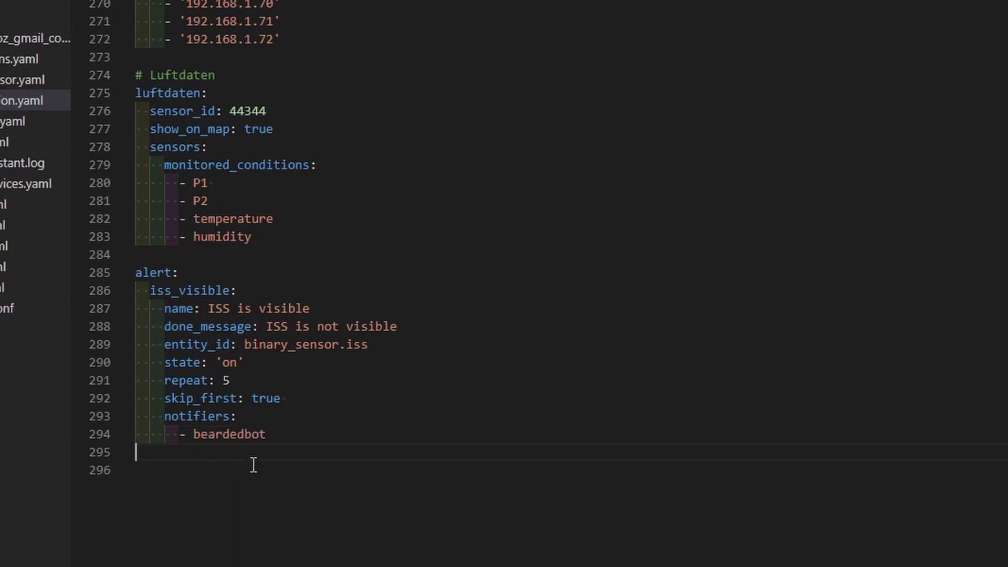
key("Tab")
key("Tab")
key("Tab")
type("- lg_tv")
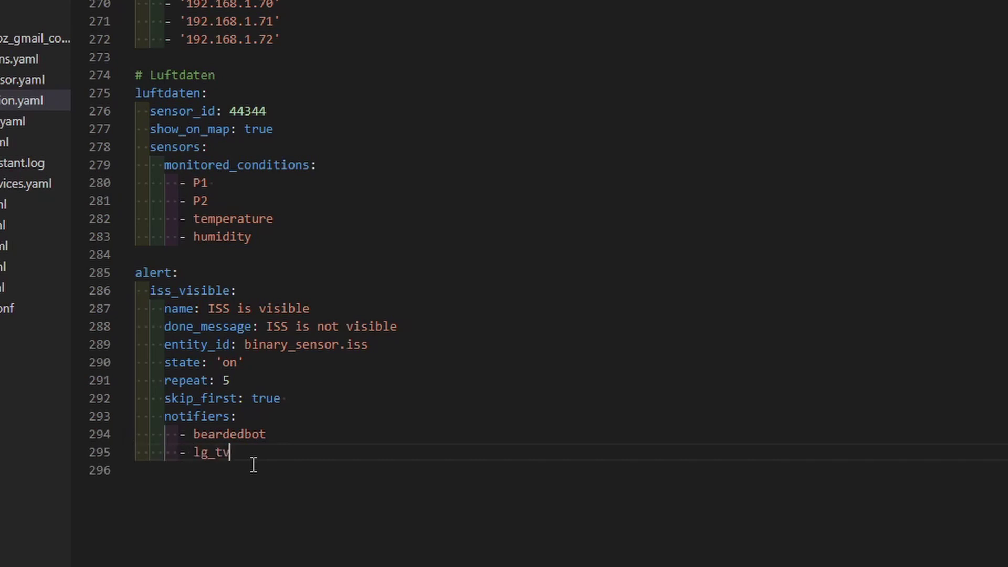
Add a can_acknowledge line with the value false below the notifiers list, aligned with the notifiers key.
left_click(199, 527)
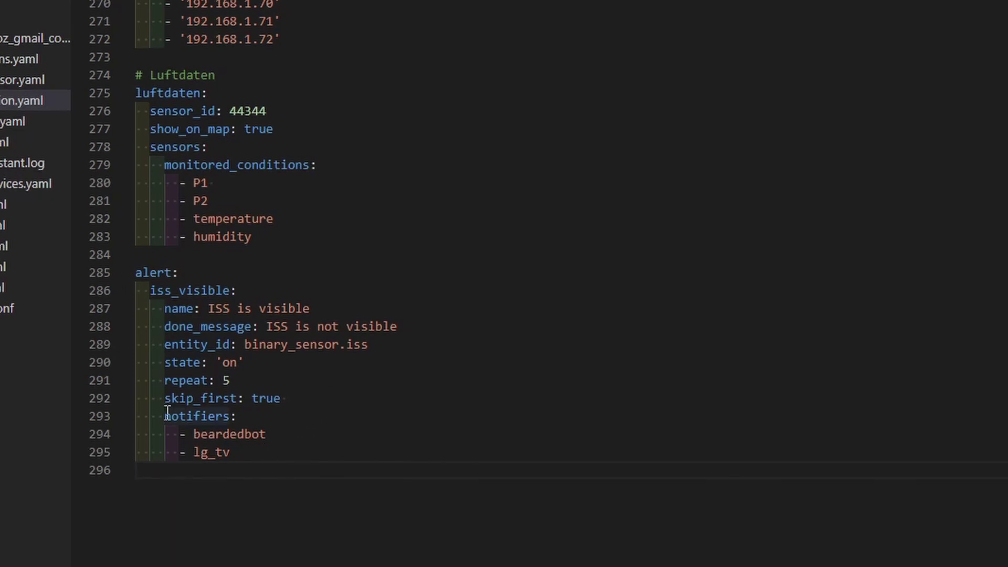
key("Tab")
key("Tab")
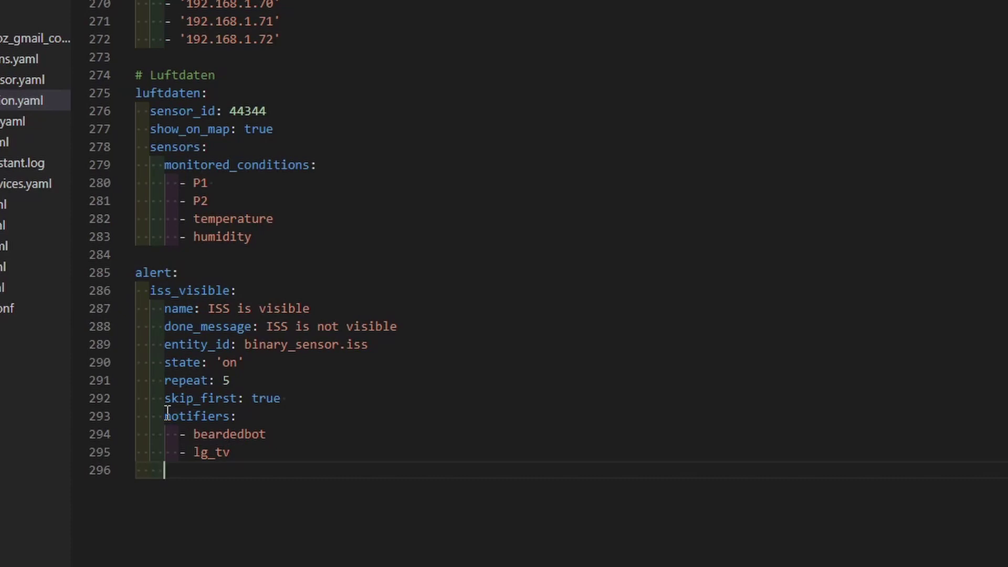
type("can")
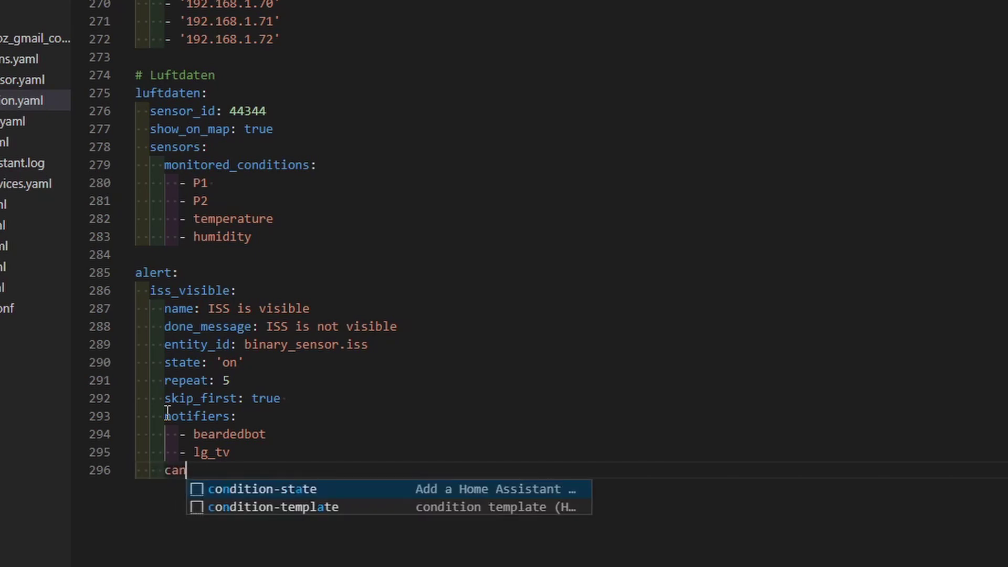
type("_ac")
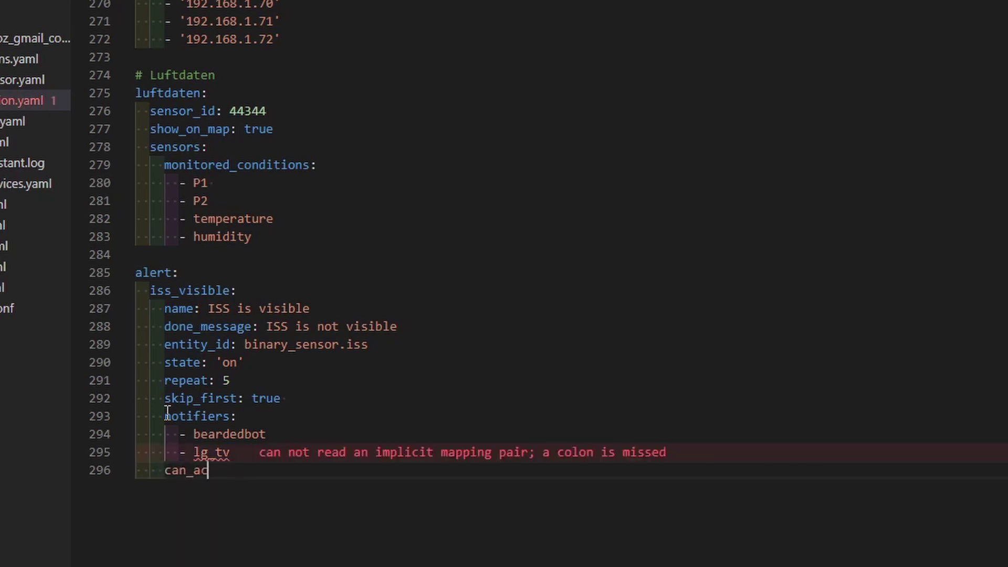
type("knowledge: ")
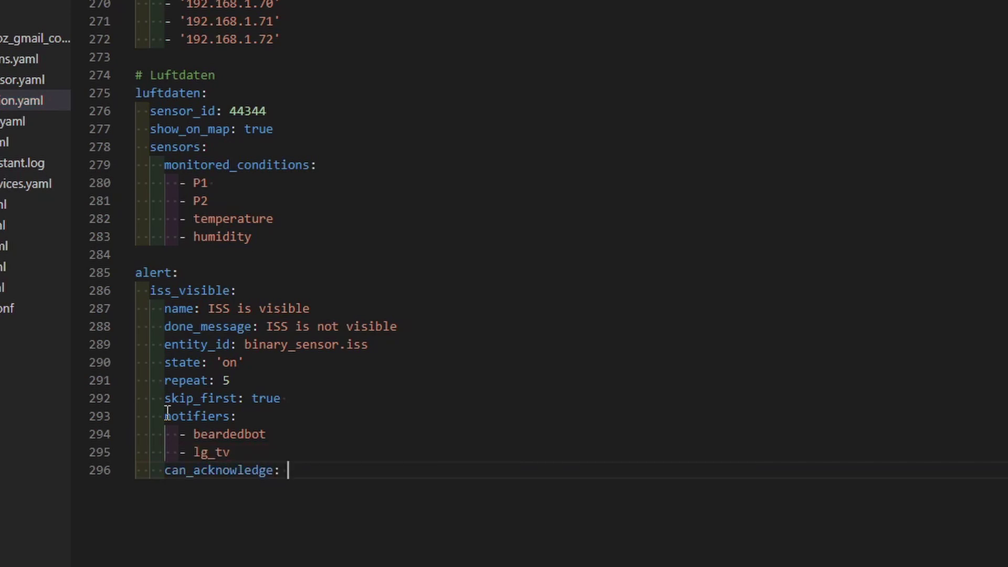
type("false")
Change the can_acknowledge value to true.
key("shift+Left")
key("shift+Left")
key("shift+Left")
key("shift+Left")
key("shift+Left")
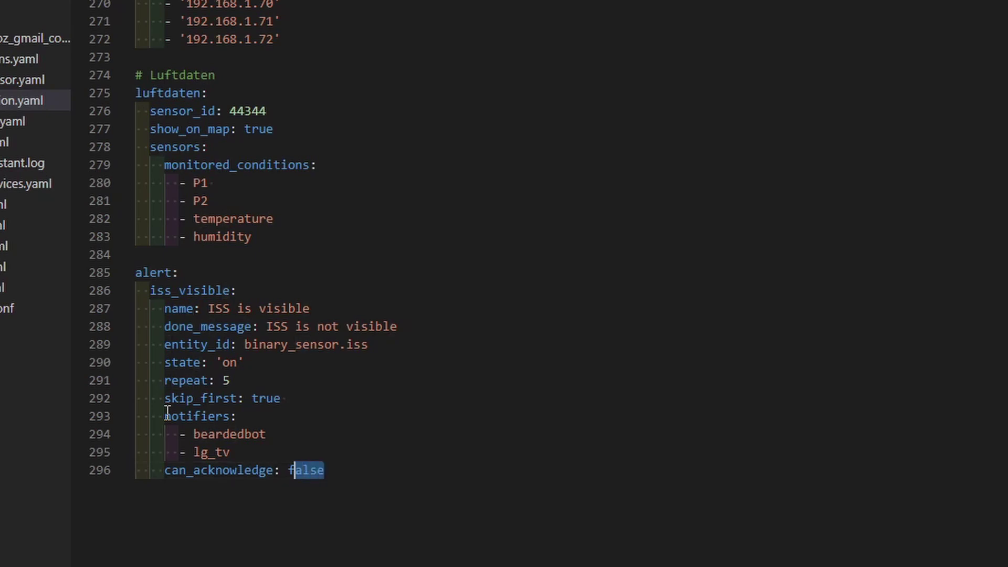
type("true")
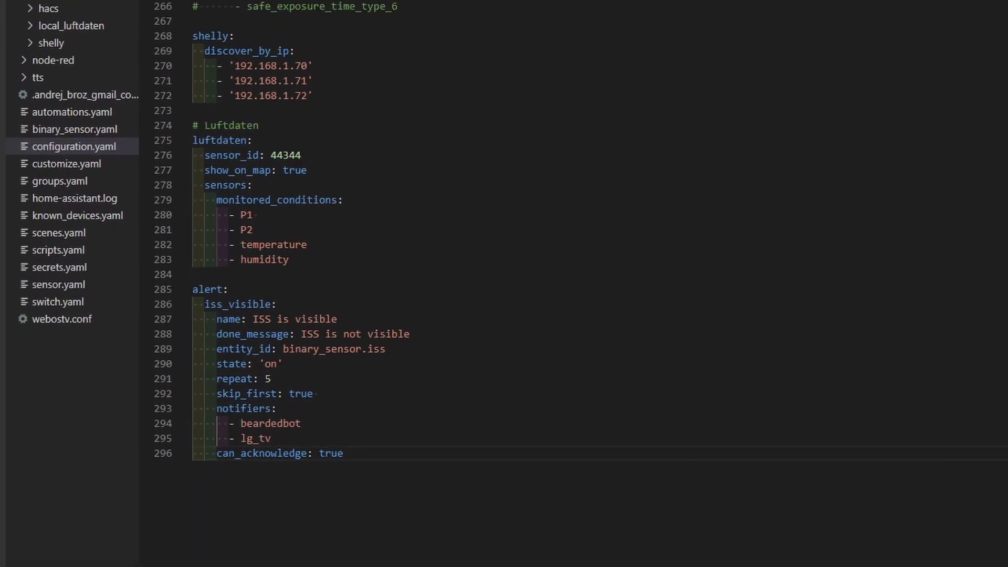
Validate the configuration in Home Assistant's Server Controls and restart Home Assistant.
left_click(78, 496)
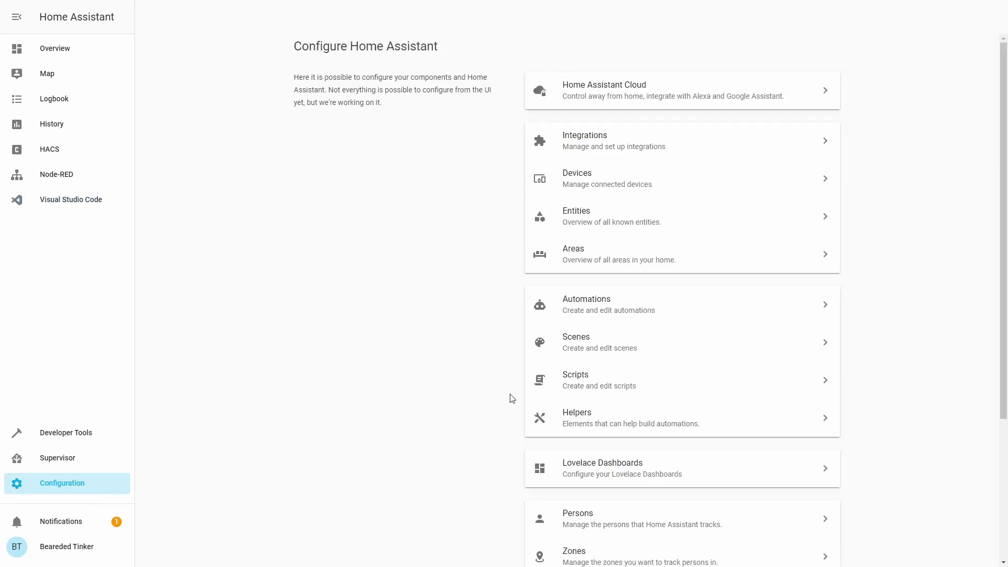
scroll(735, 294, "down", 4)
left_click(617, 495)
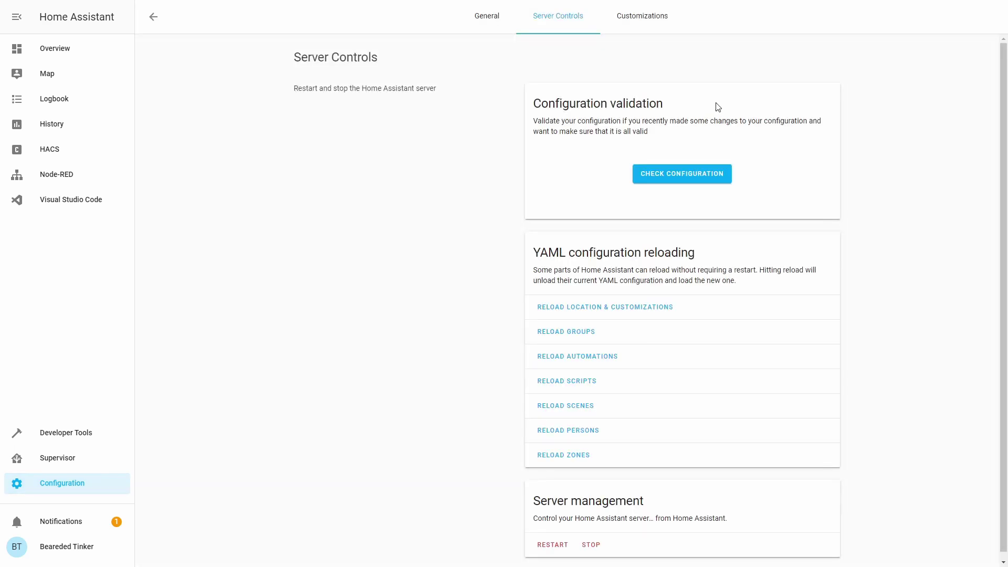
left_click(691, 176)
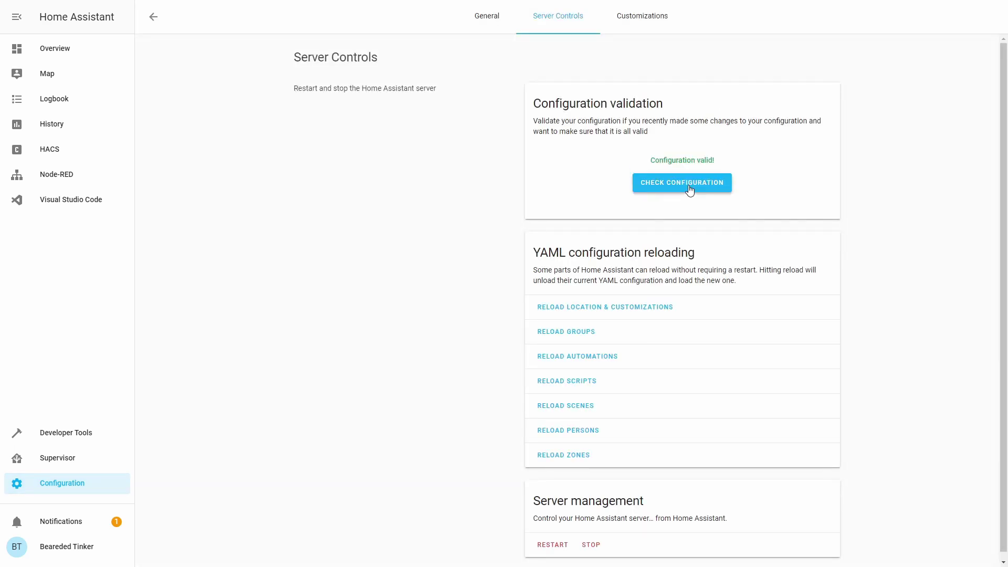
left_click(551, 544)
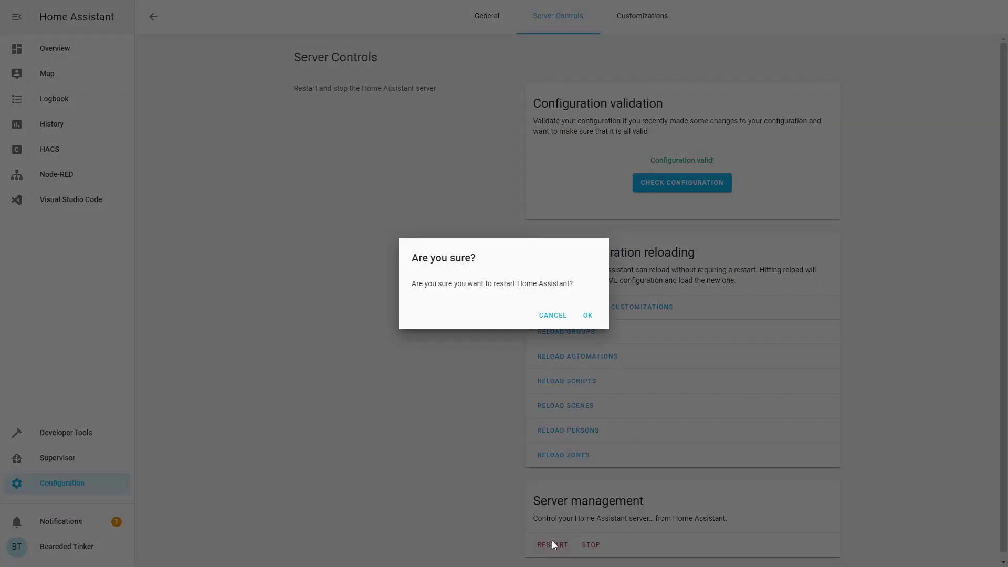
left_click(589, 317)
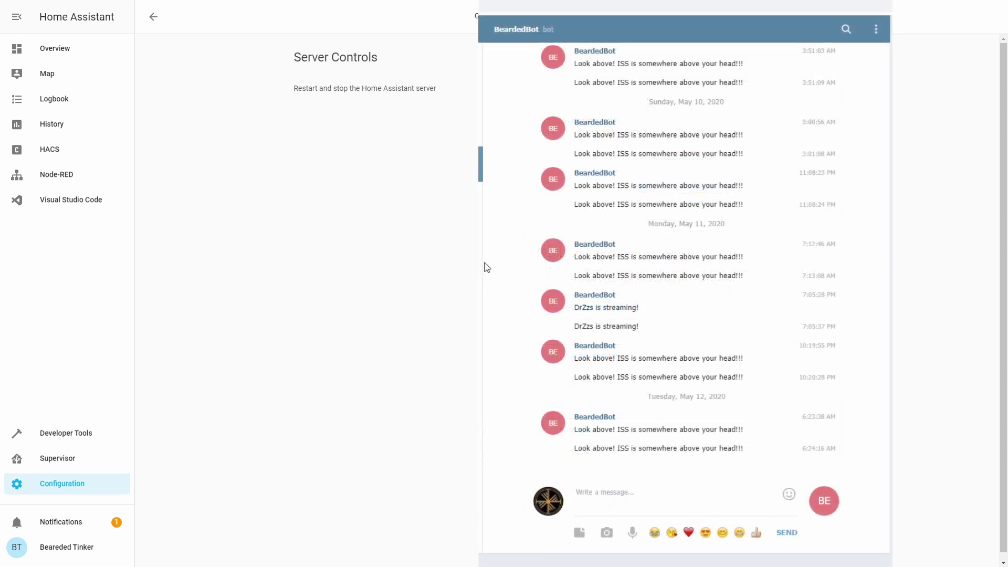
Set the state of the binary_sensor.iss entity to on in the Developer Tools states to simulate the ISS being visible.
left_click(56, 435)
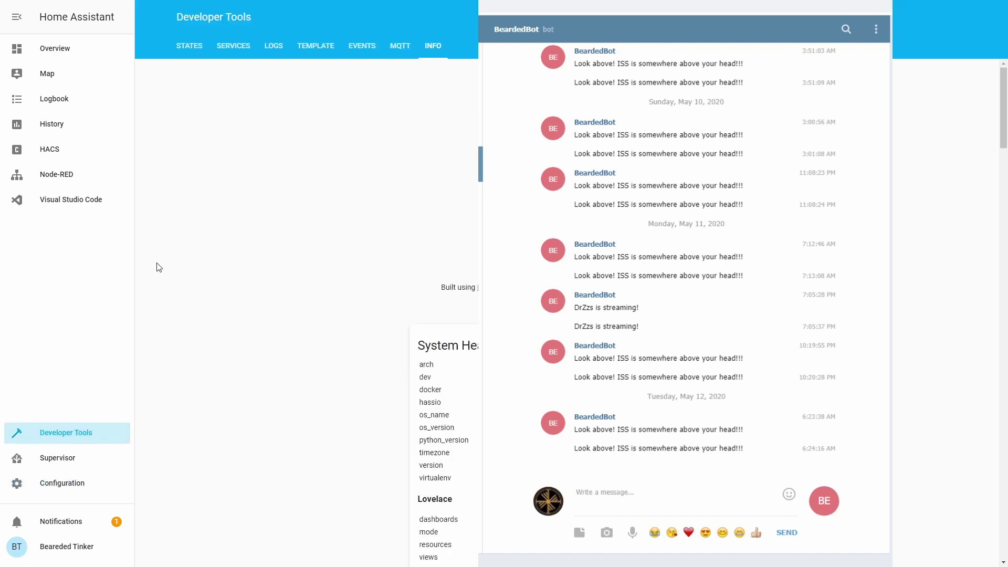
left_click(186, 57)
left_click(225, 125)
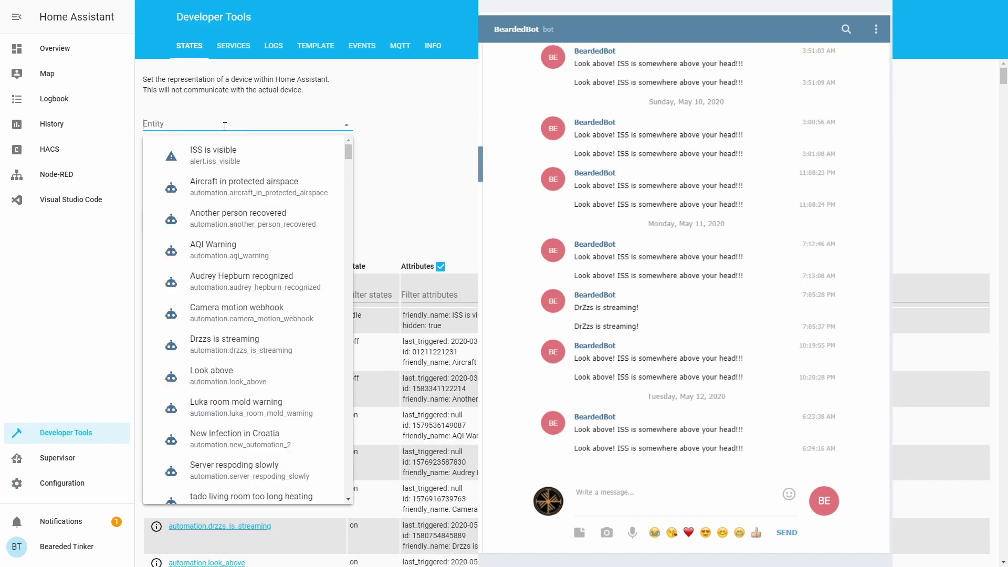
type("bina")
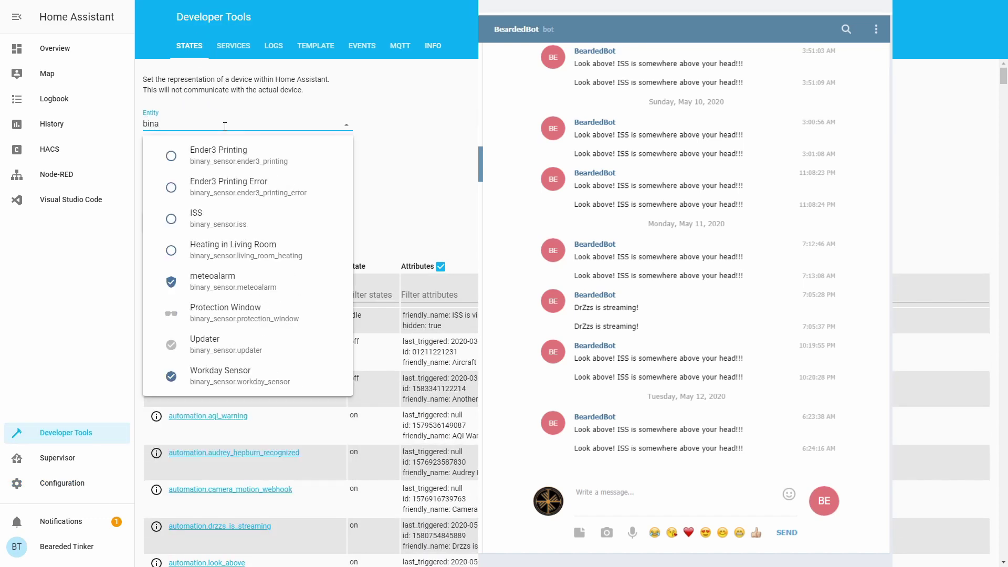
key("Down")
key("Down")
key("Down")
key("Return")
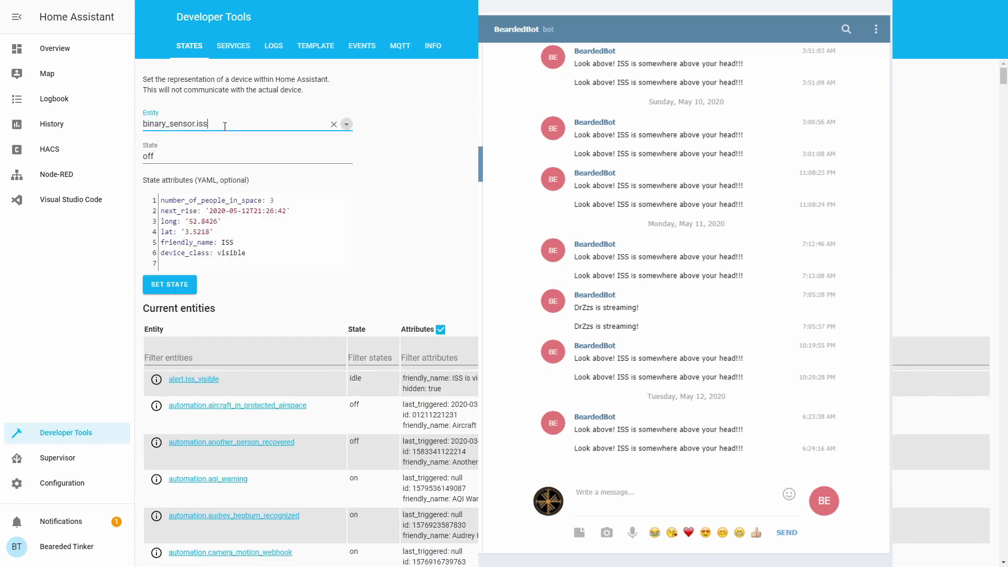
left_click(307, 153)
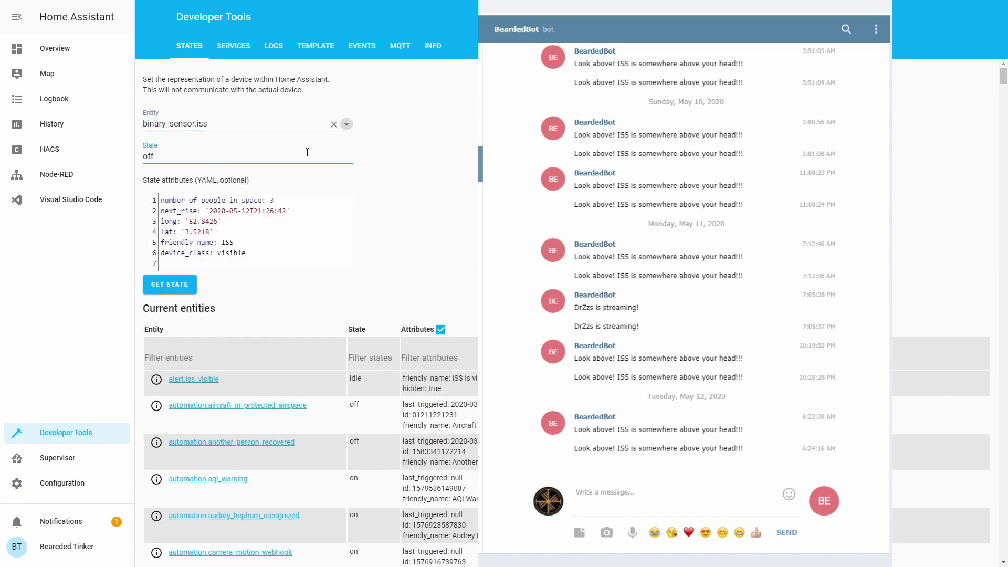
key("ctrl+a")
type("on")
left_click(167, 285)
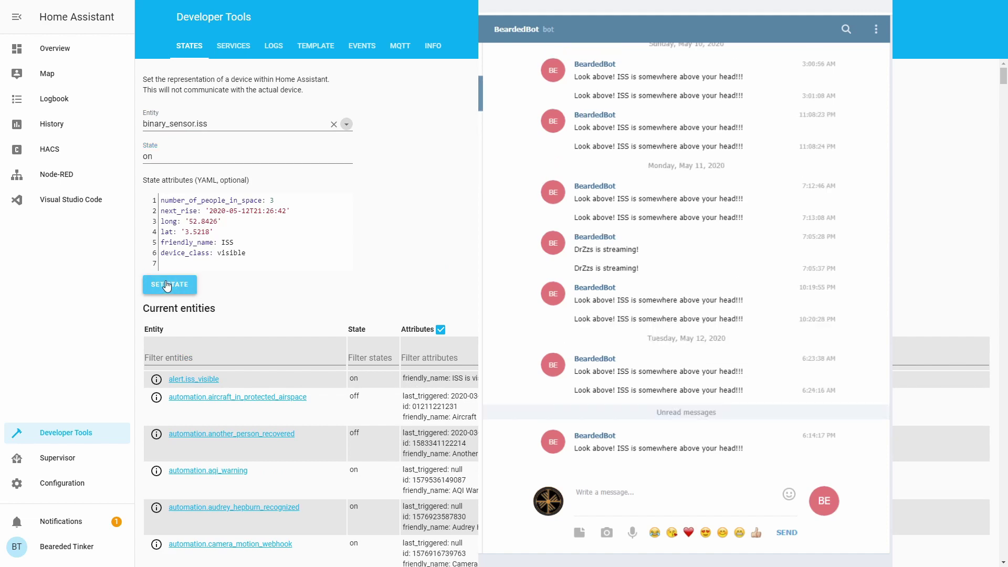
Inspect the state of the alert.iss_visible entity and return to the alert's YAML in Visual Studio Code.
left_click(230, 126)
key("ctrl+a")
type("iss")
left_click(237, 149)
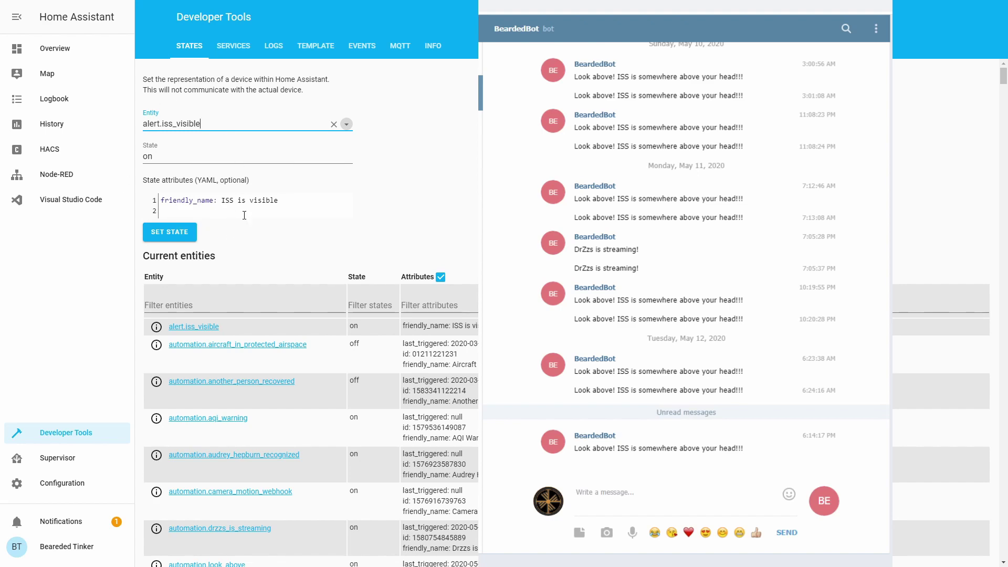
left_click(79, 199)
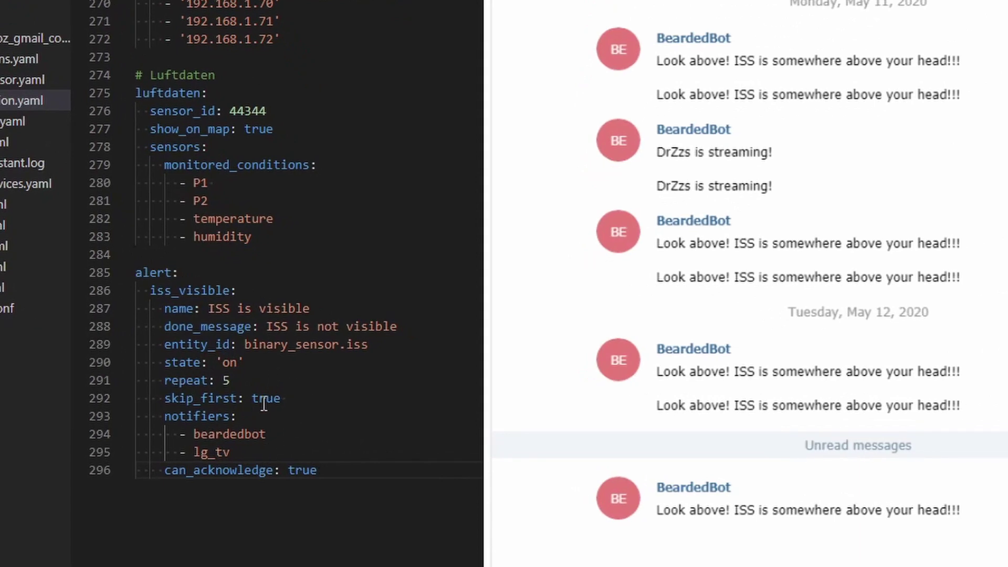
Change the skip_first value of the iss_visible alert to false in configuration.yaml.
left_click(260, 398)
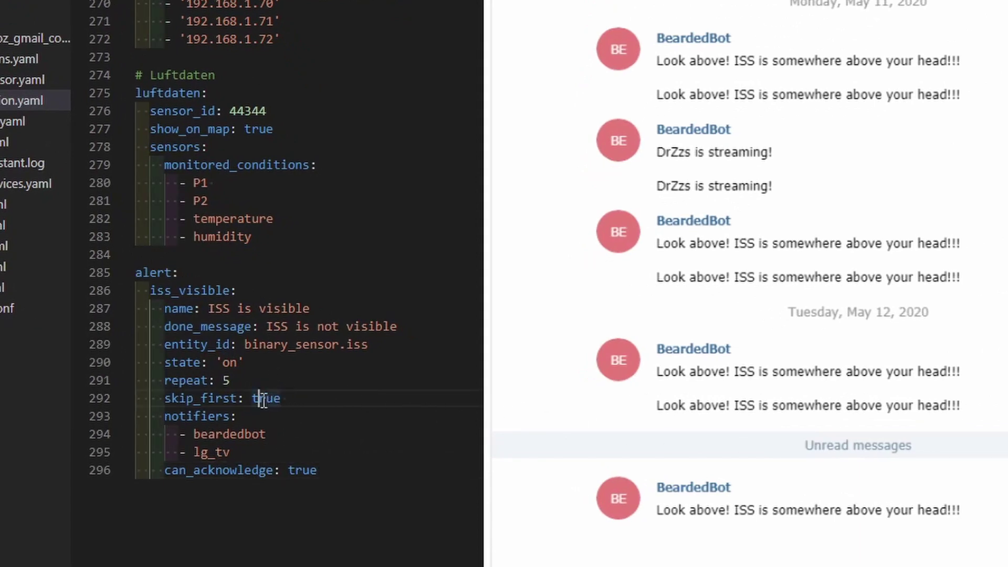
double_click(265, 398)
type("false")
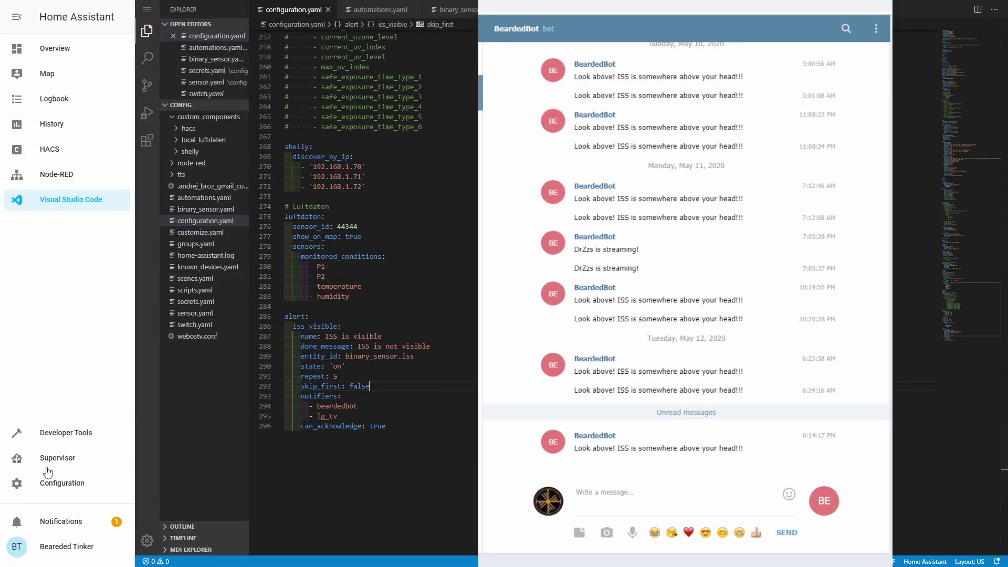
Set the state of the binary_sensor.iss entity to on in the Developer Tools states to trigger the alert.
left_click(61, 434)
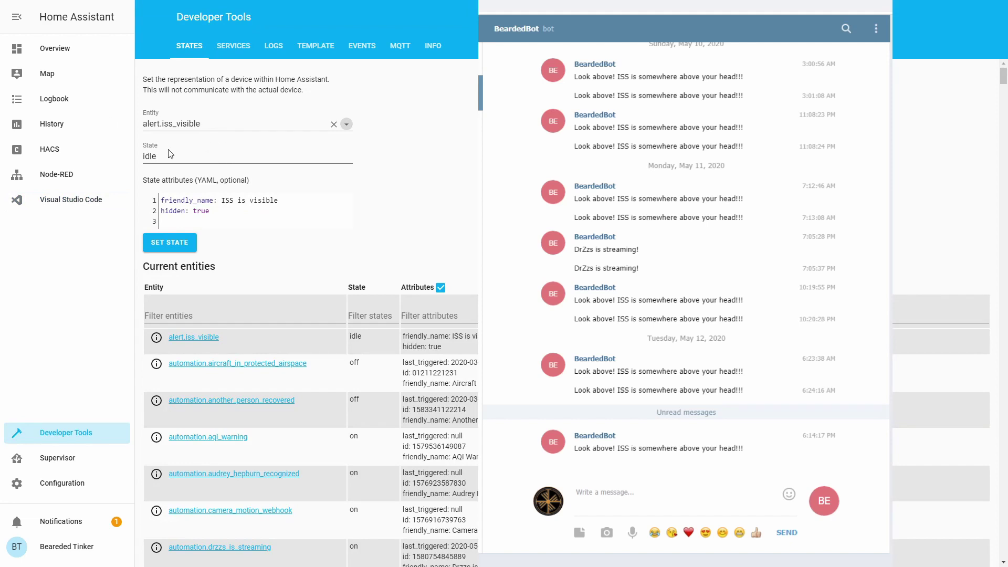
left_click(264, 120)
double_click(262, 121)
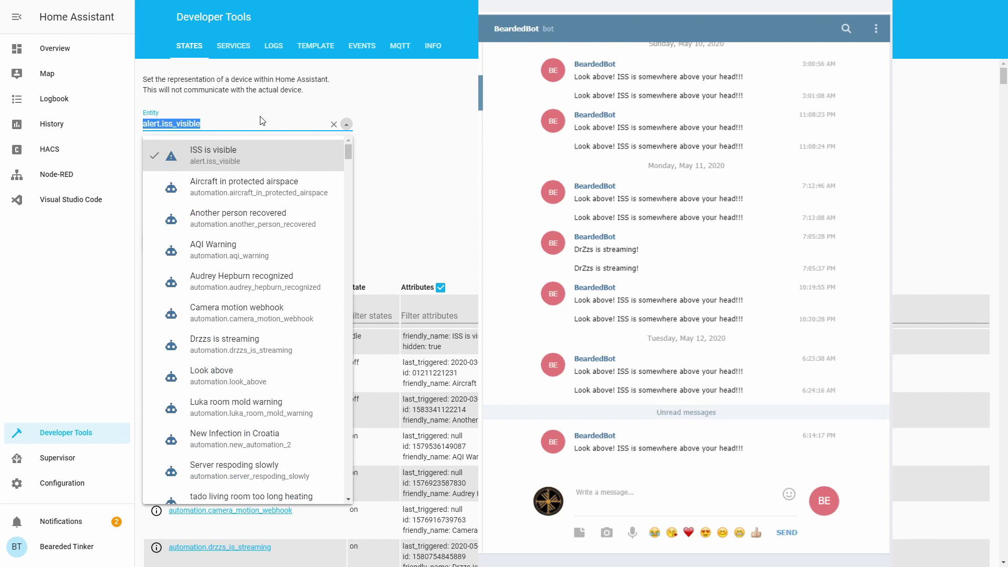
type("bina")
key("Down")
key("Down")
key("Down")
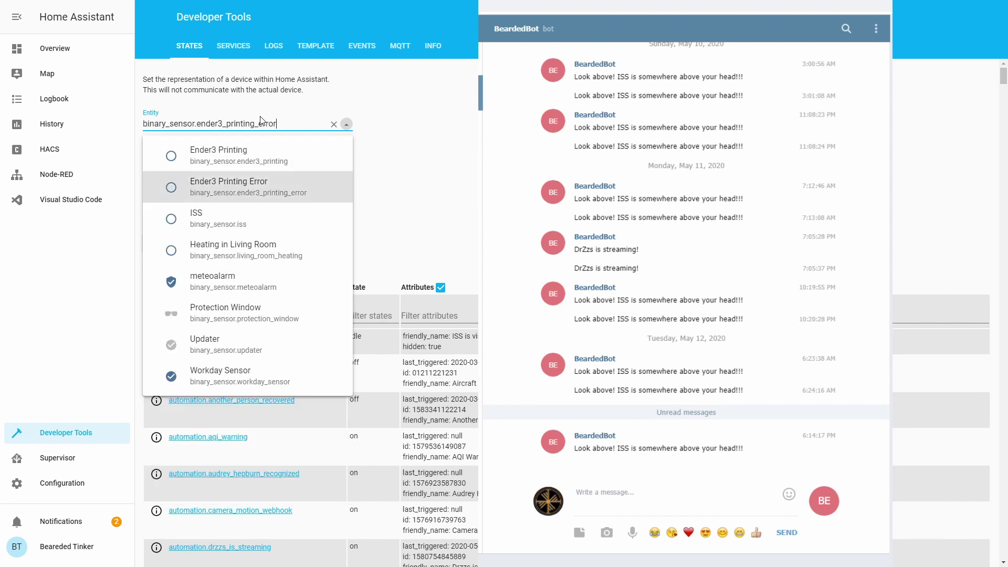
key("Return")
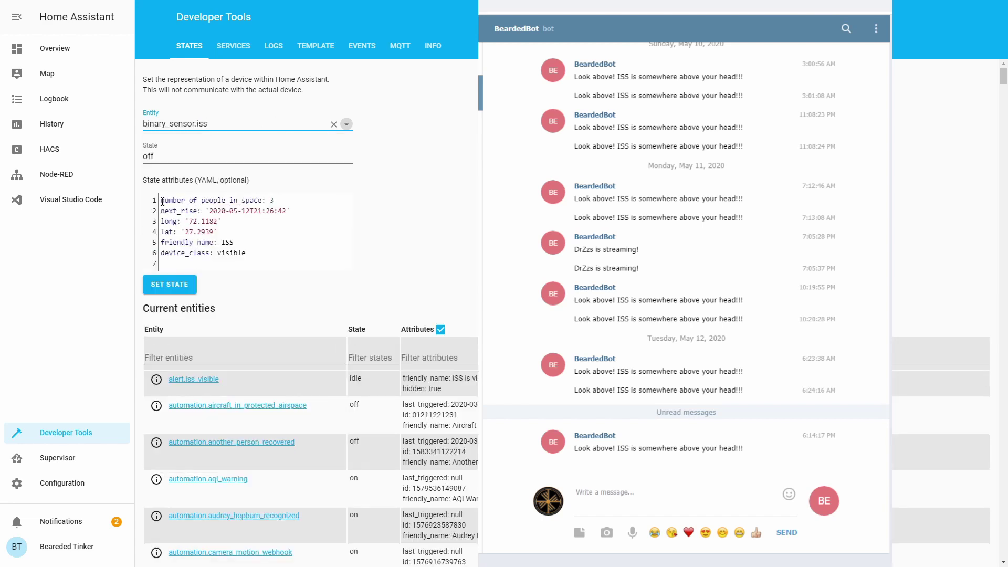
key("Tab")
type("on")
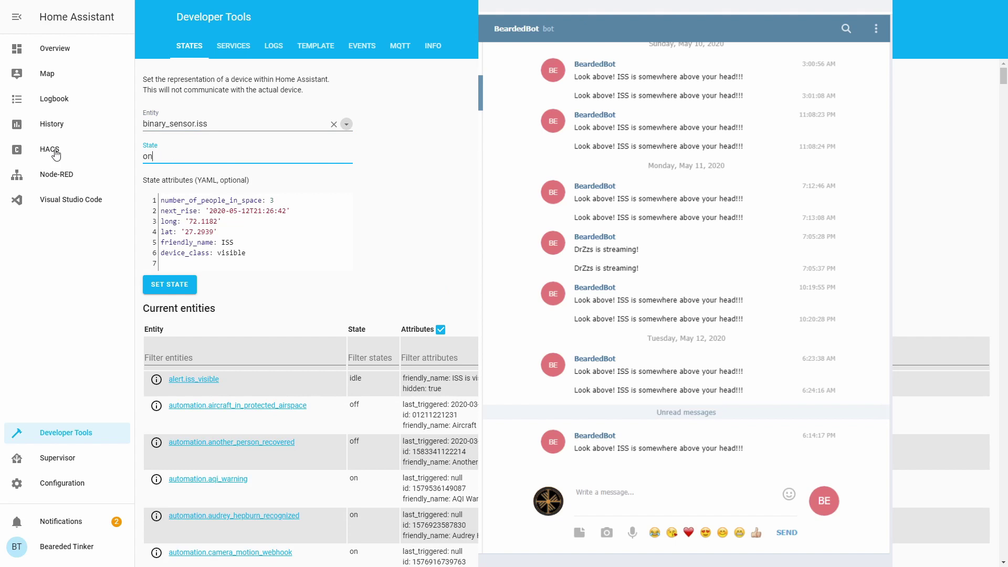
left_click(188, 289)
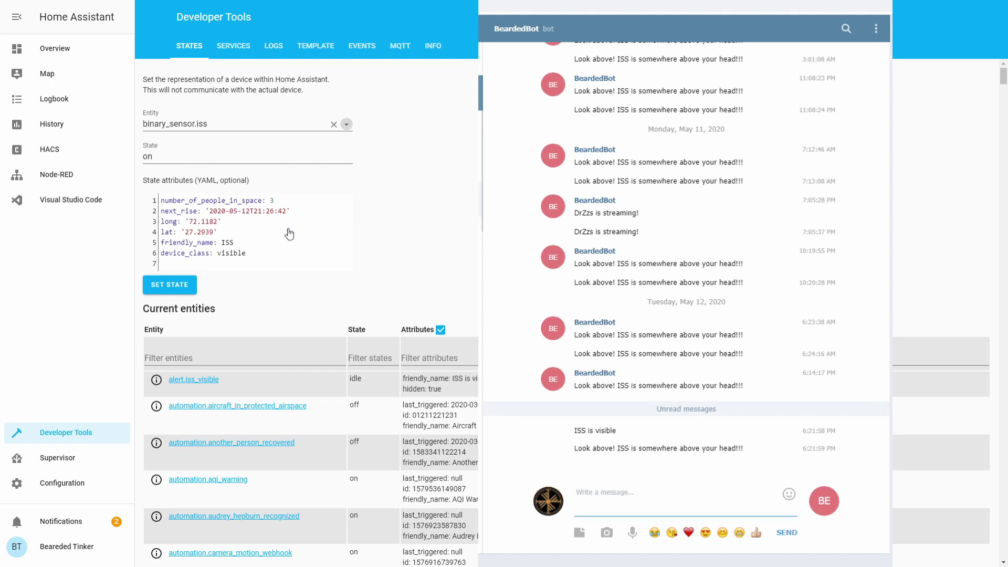
Inspect the current states of alert.iss_visible and binary_sensor.iss, ending with the alert entity loaded.
left_click(236, 124)
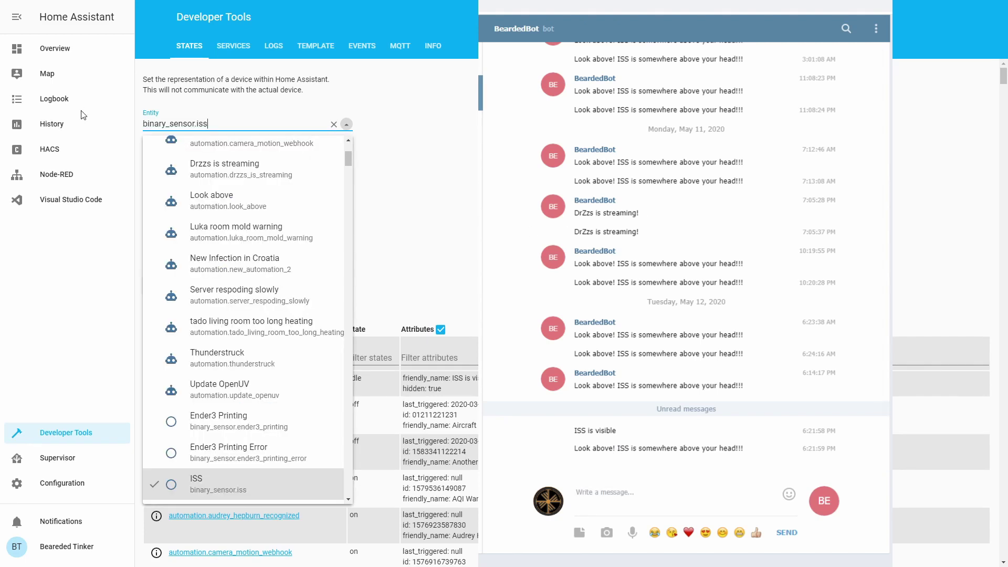
key("Return")
type("al")
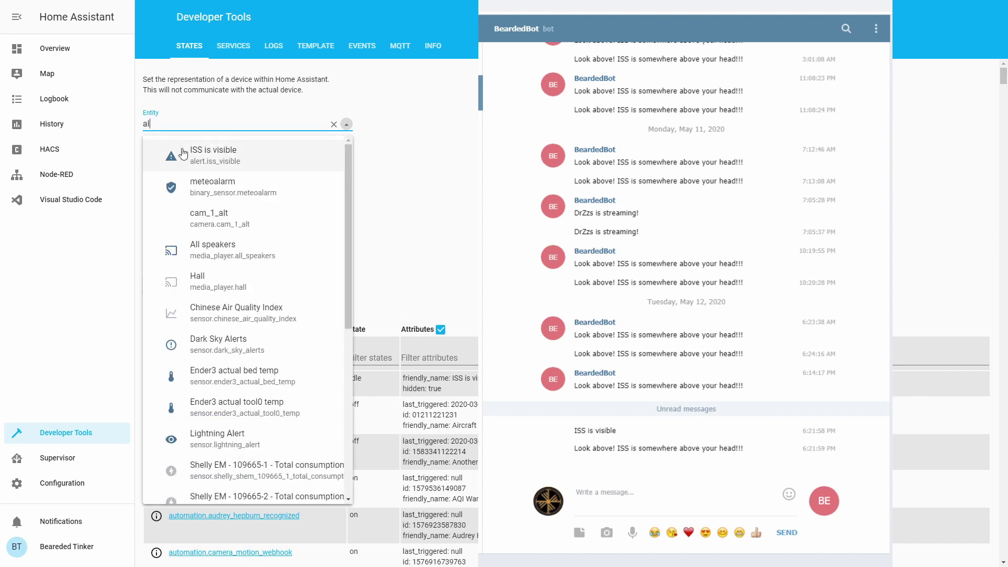
left_click(183, 153)
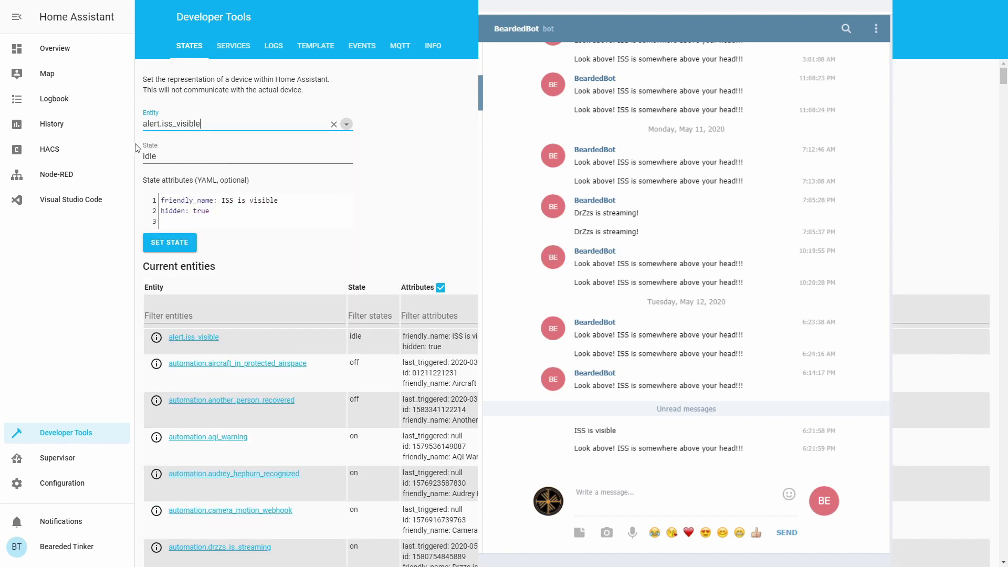
key("ctrl+a")
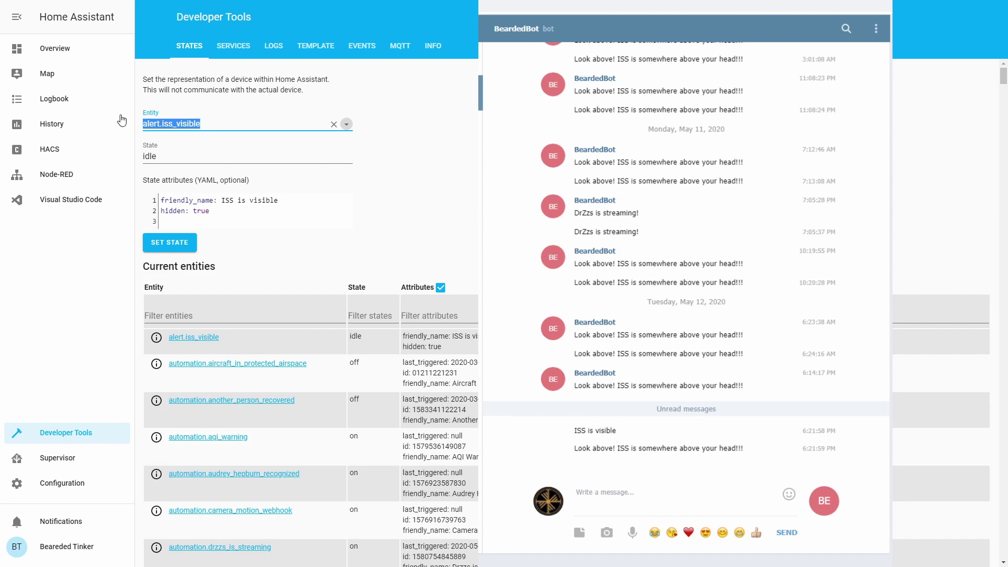
type("bine")
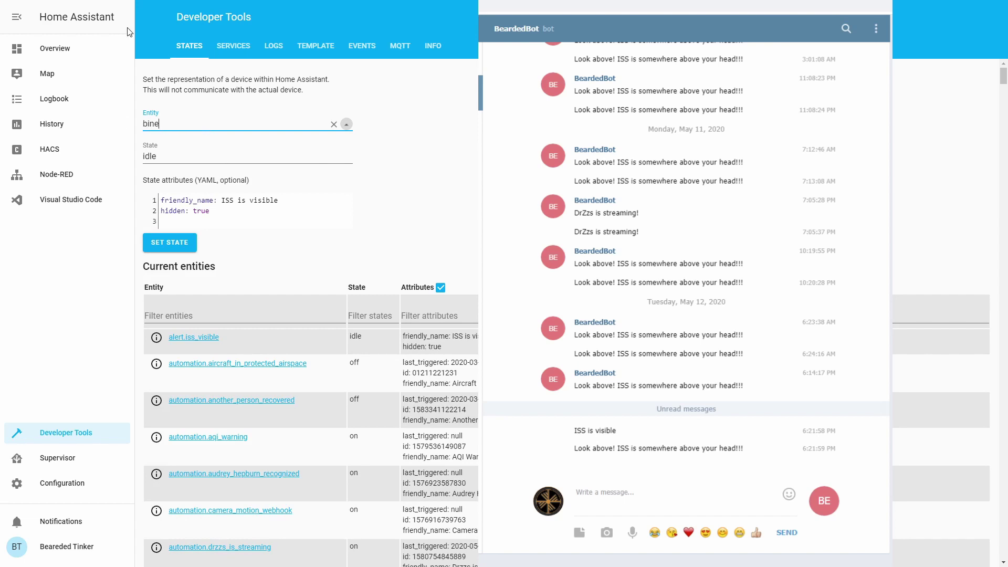
key("Return")
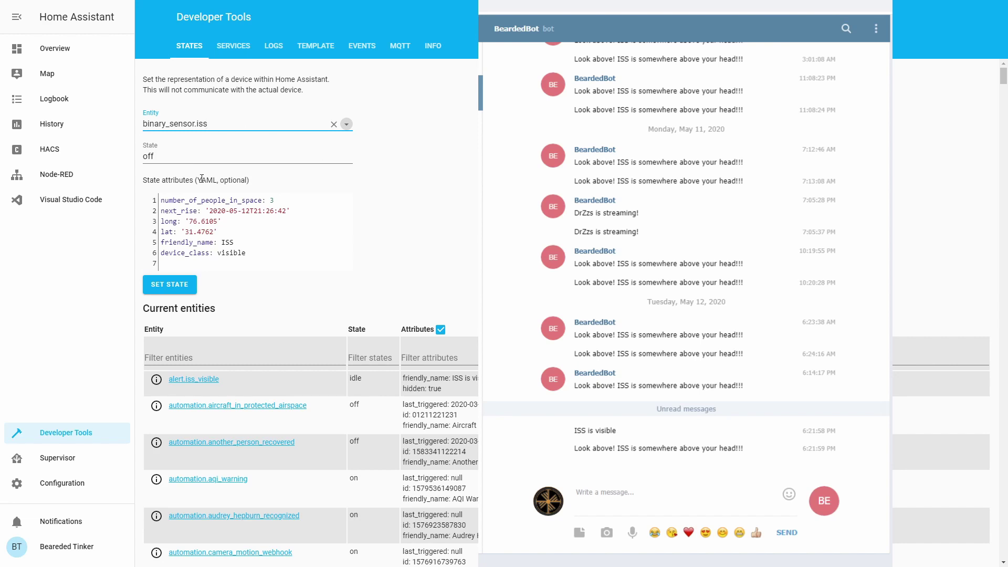
left_click(203, 379)
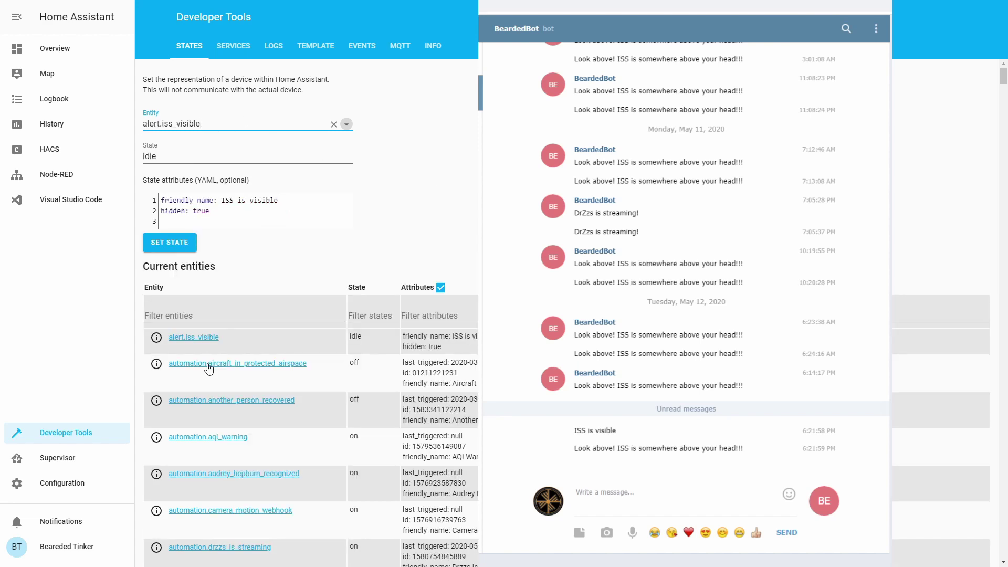